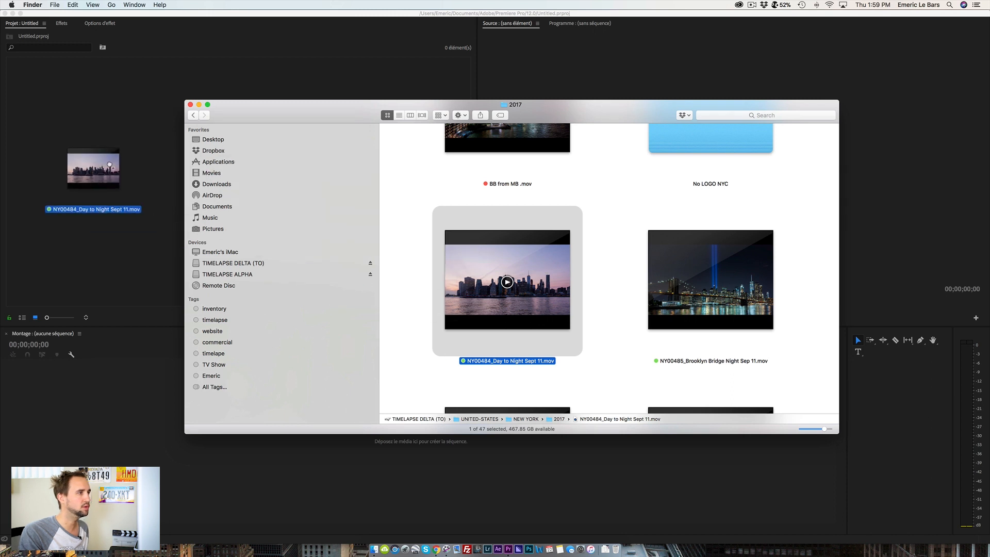
# Import NY00484_Day to Night Sept 11.mov into the project, create a new sequence from it, and expand the Video 1 track
pyautogui.moveTo(140, 83); pyautogui.dragTo(157, 54)
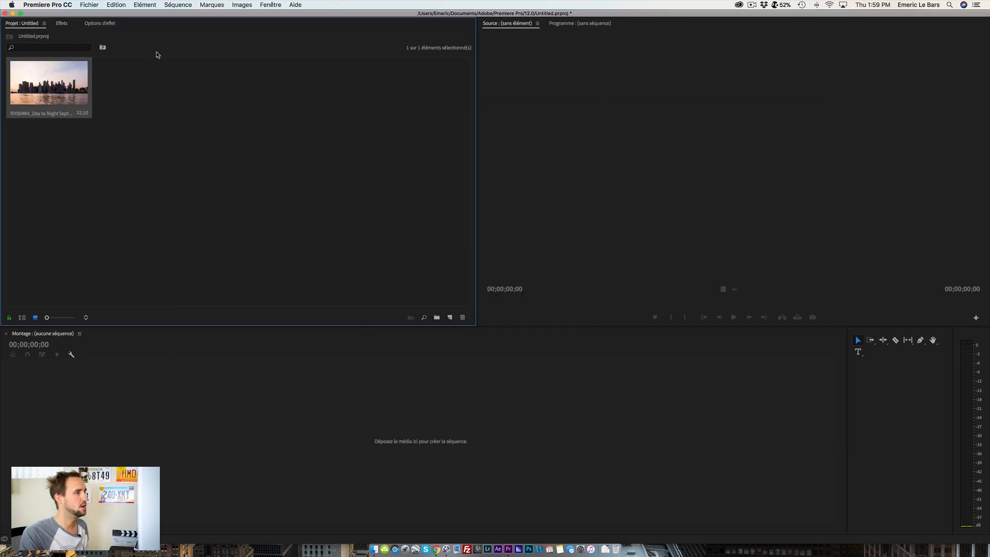
pyautogui.rightClick(45, 87)
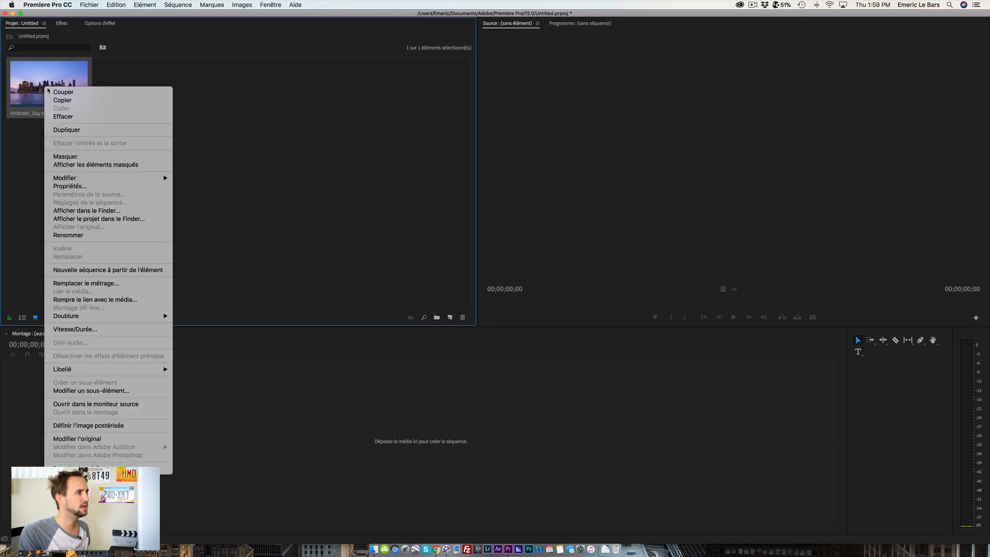
pyautogui.click(131, 271)
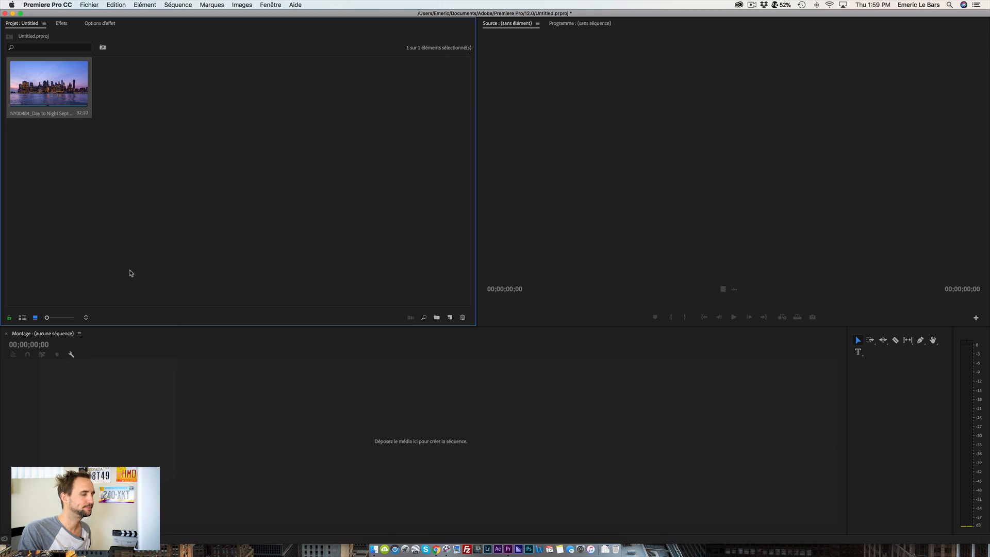
pyautogui.doubleClick(92, 436)
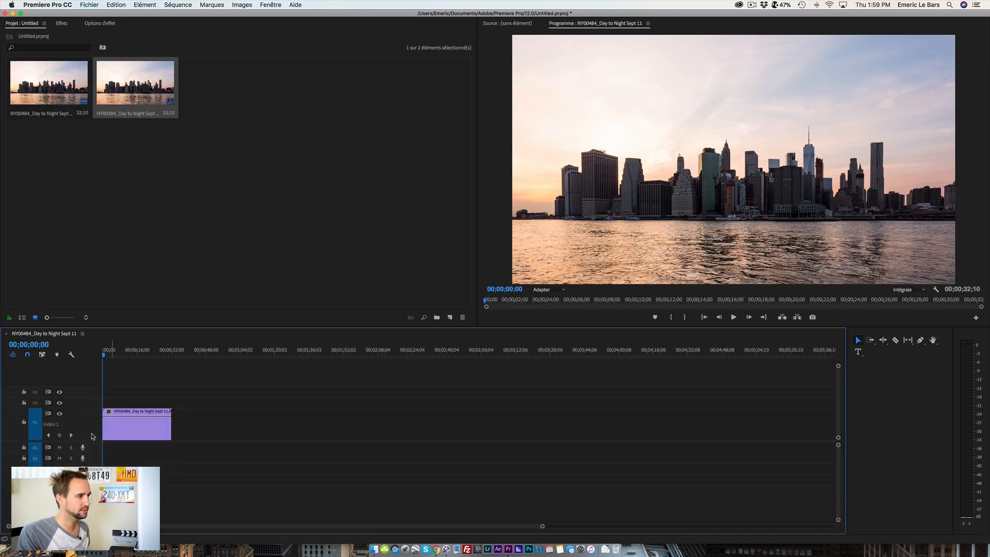
pyautogui.press('=')
pyautogui.press('=')
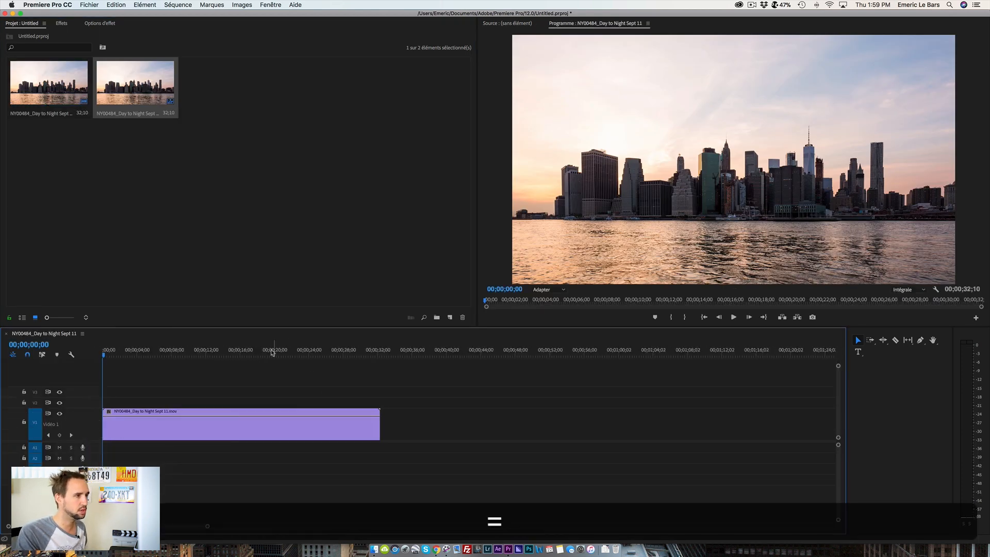
# Set the sequence's frame size to 1920 horizontal by 1080 vertical
pyautogui.click(271, 356)
pyautogui.click(178, 4)
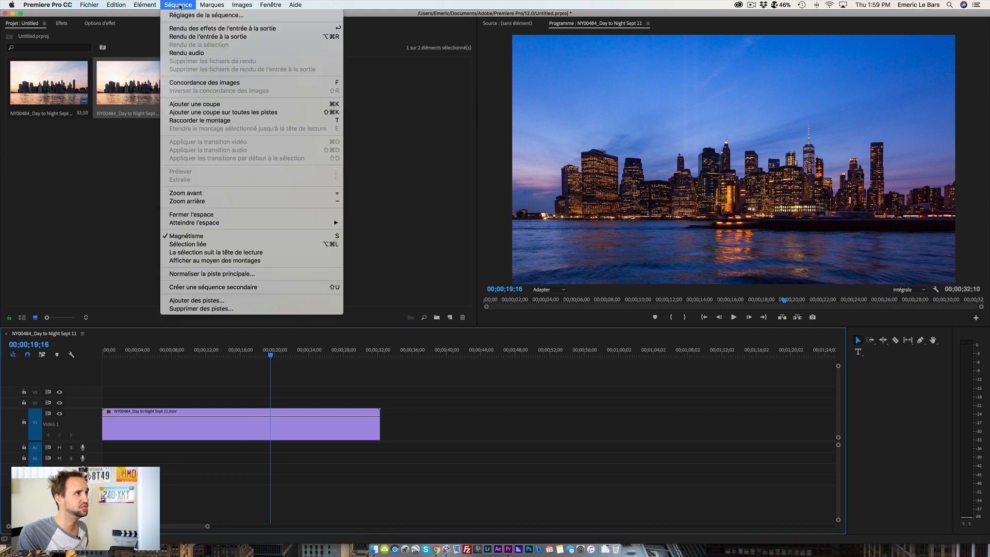
pyautogui.click(181, 15)
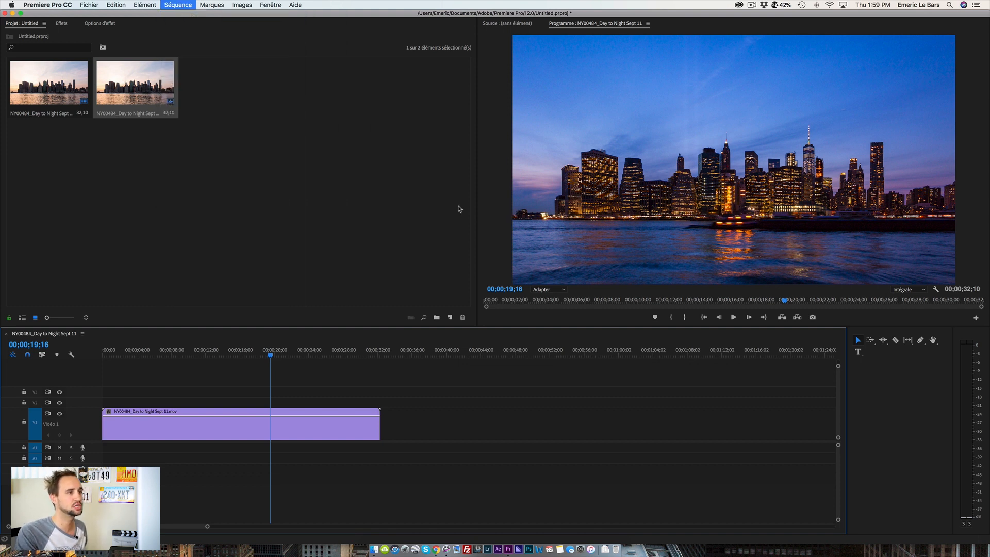
pyautogui.doubleClick(444, 178)
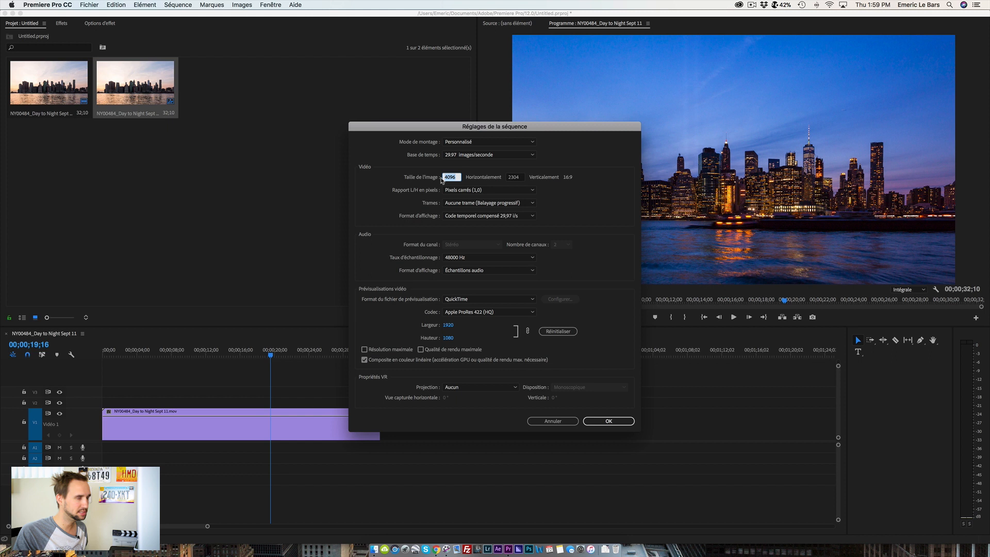
pyautogui.write('1920')
pyautogui.press('Tab')
pyautogui.write('1080')
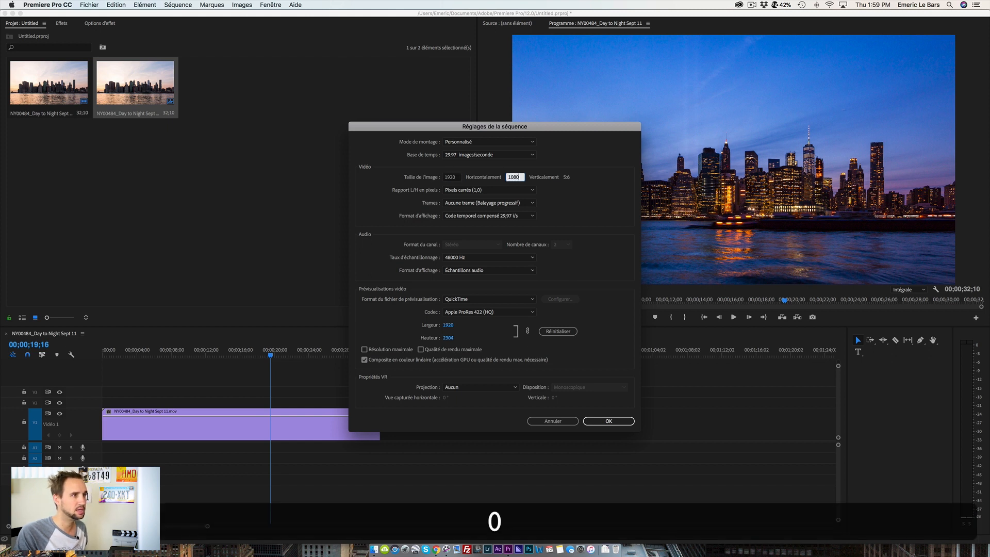
pyautogui.press('Return')
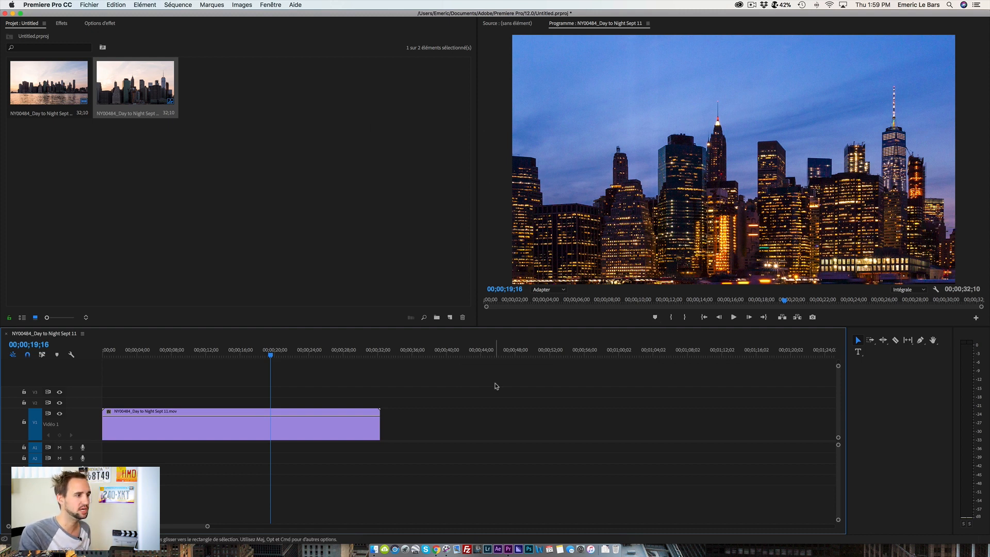
# Try Ajuster à la taille de l'image on the timeline clip, check its scale in the effect options, and undo it
pyautogui.rightClick(272, 428)
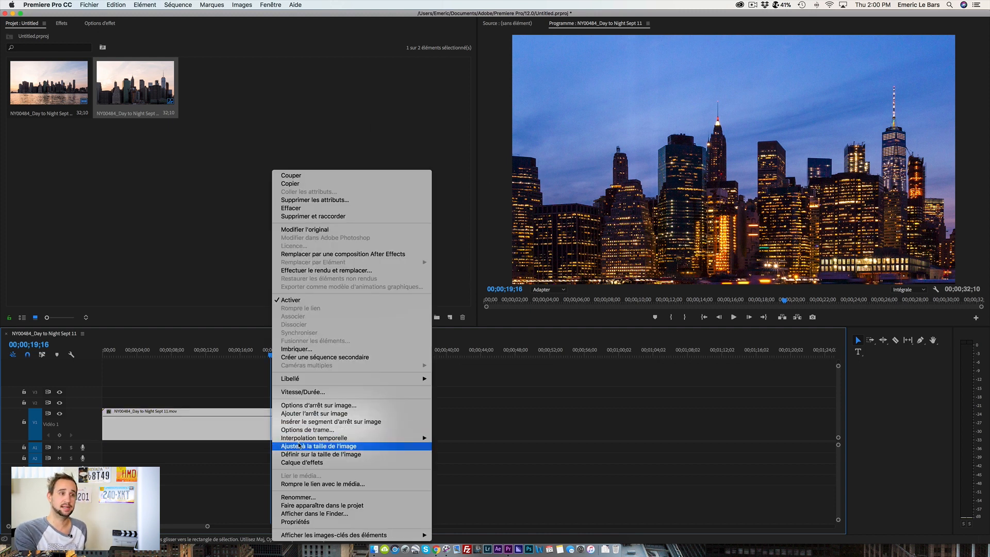
pyautogui.click(299, 445)
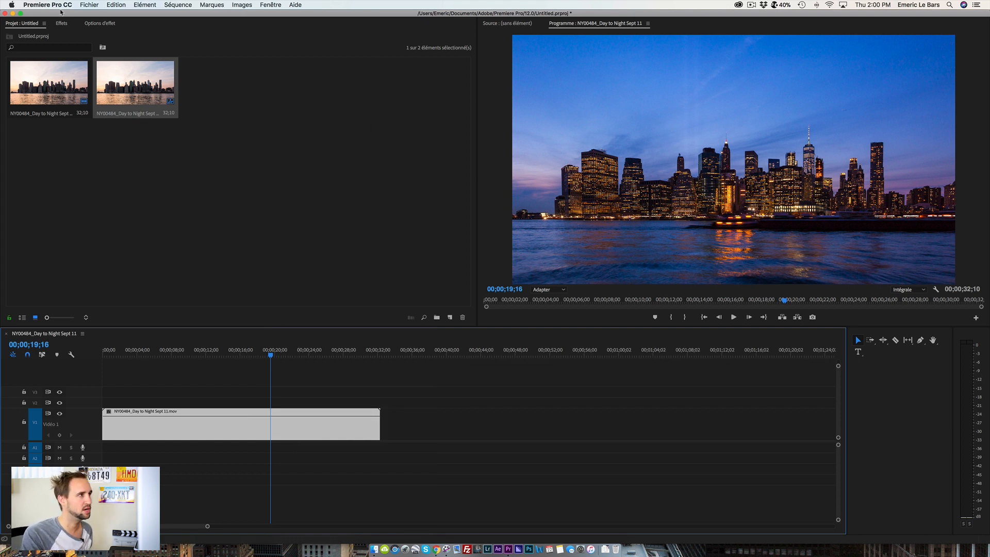
pyautogui.click(97, 24)
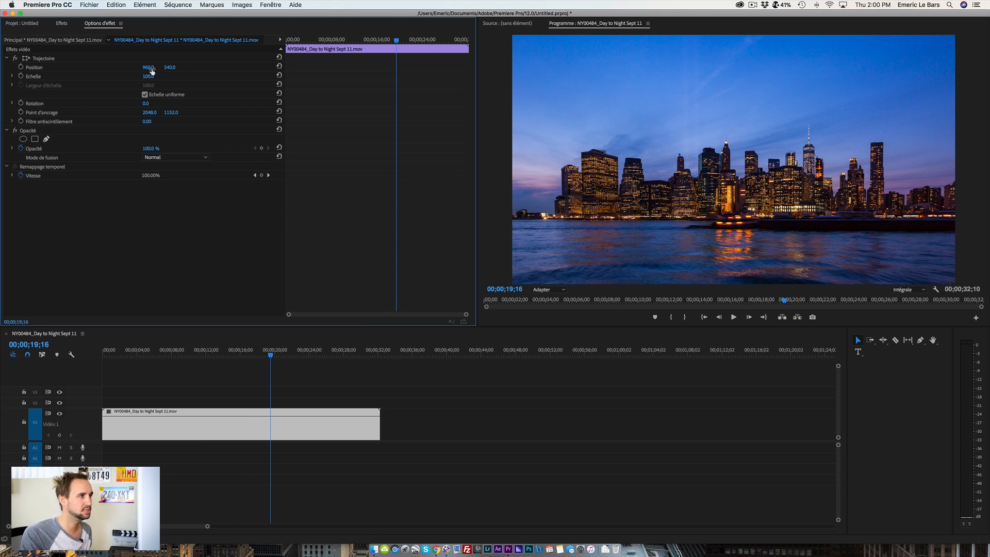
pyautogui.press('super+z')
# Try Définir sur la taille de l'image on the timeline clip to compare its scale value, and undo it
pyautogui.rightClick(237, 440)
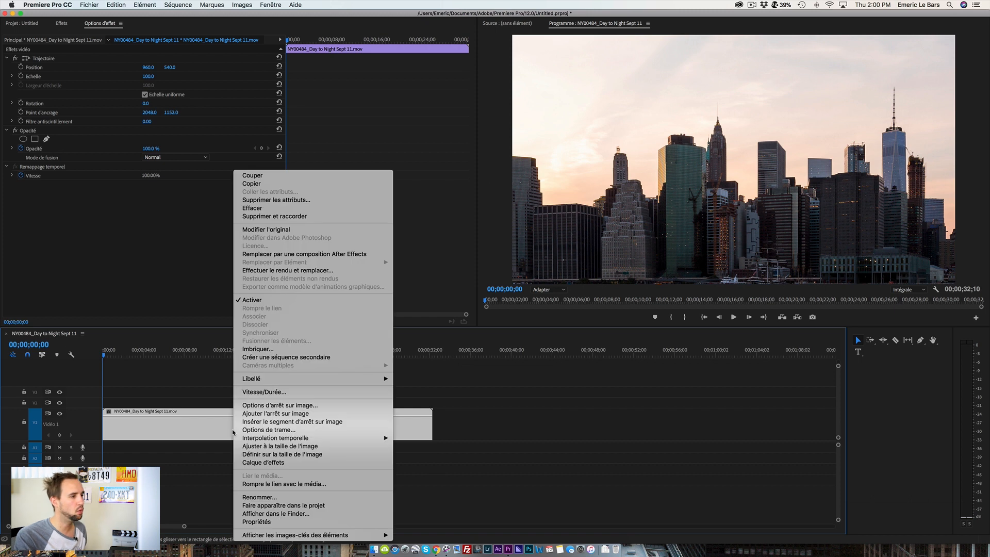
pyautogui.click(258, 447)
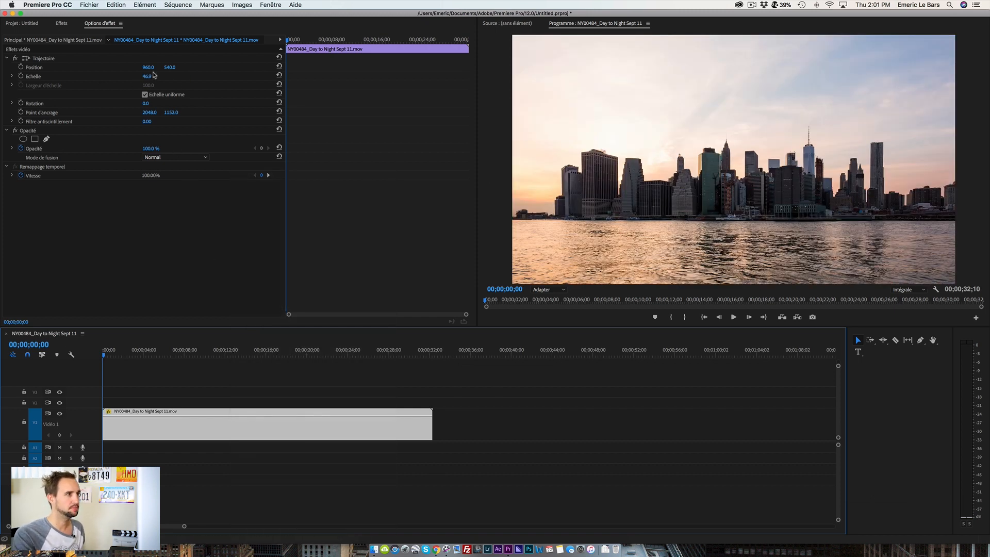
pyautogui.press('super+z')
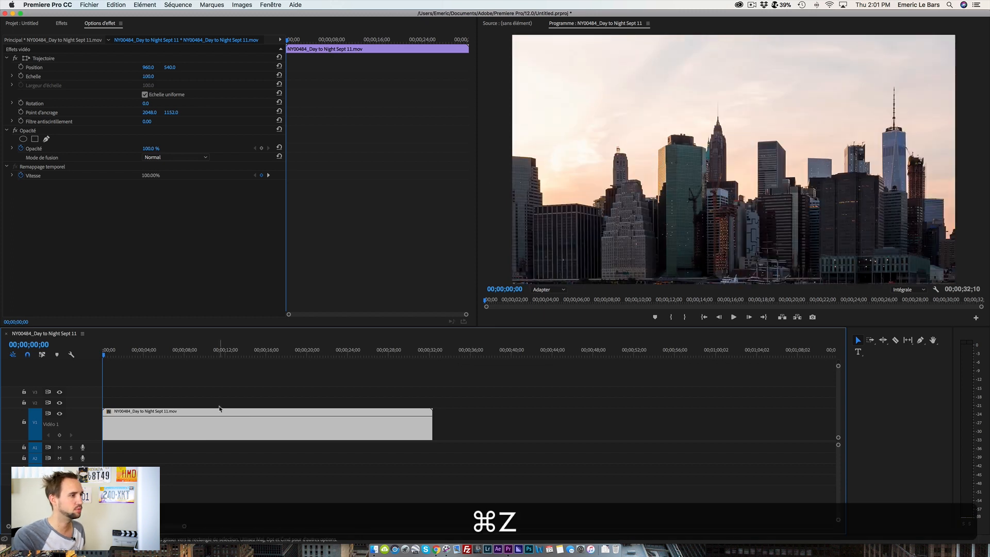
# Fit the timeline clip to the sequence frame with Ajuster à la taille de l'image, and widen the timeline area
pyautogui.rightClick(211, 426)
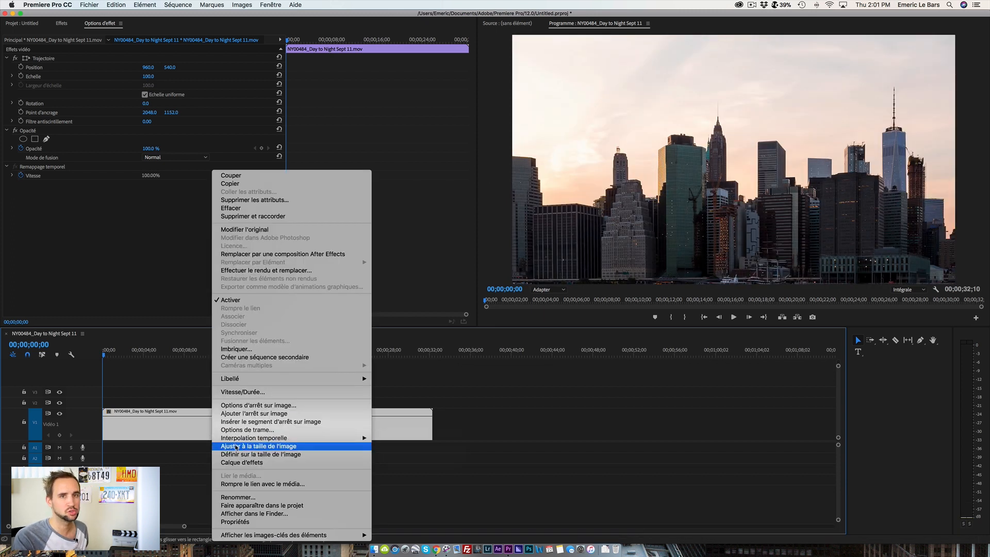
pyautogui.click(236, 447)
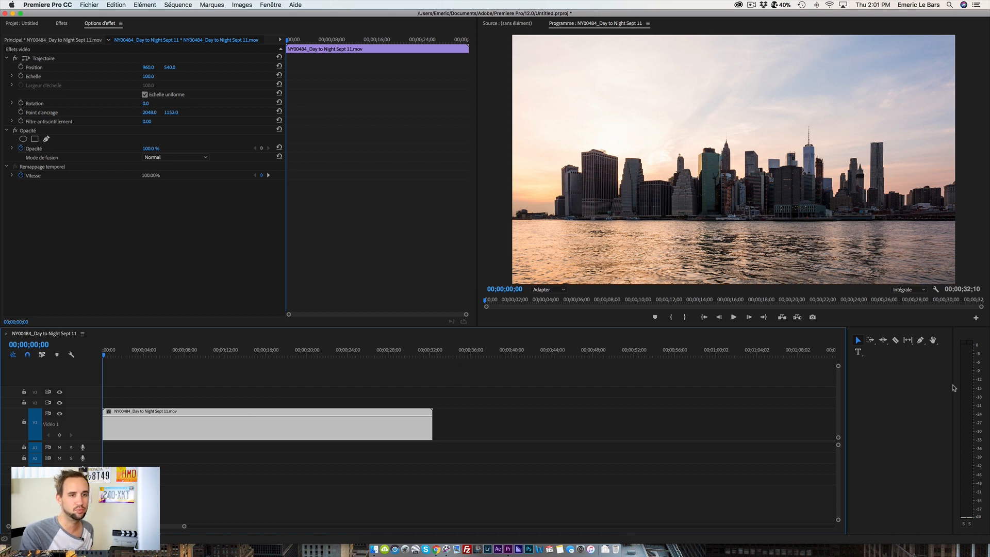
pyautogui.moveTo(847, 408); pyautogui.dragTo(928, 408)
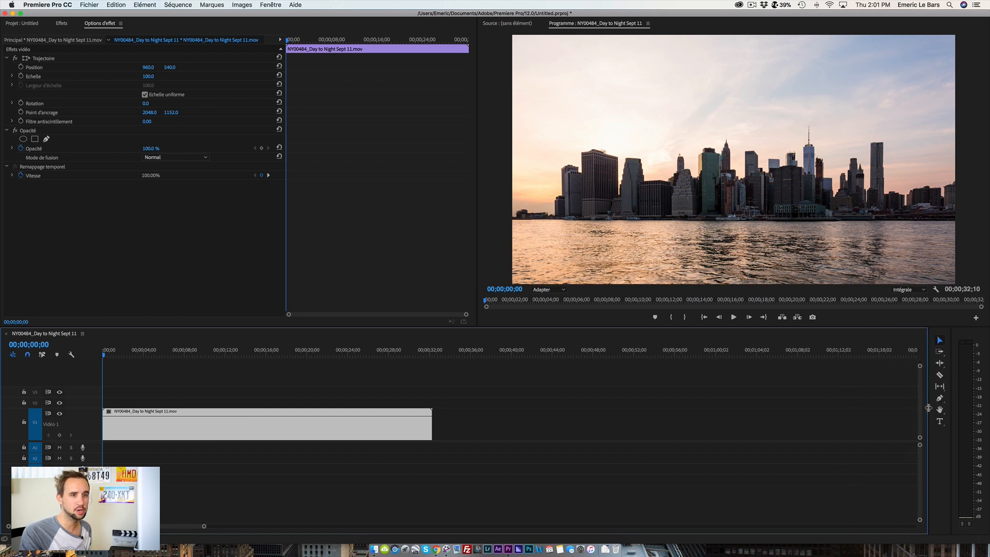
# Slow the clip with the Rate Stretch tool by extending its end to a duration of about 57 seconds
pyautogui.click(941, 365)
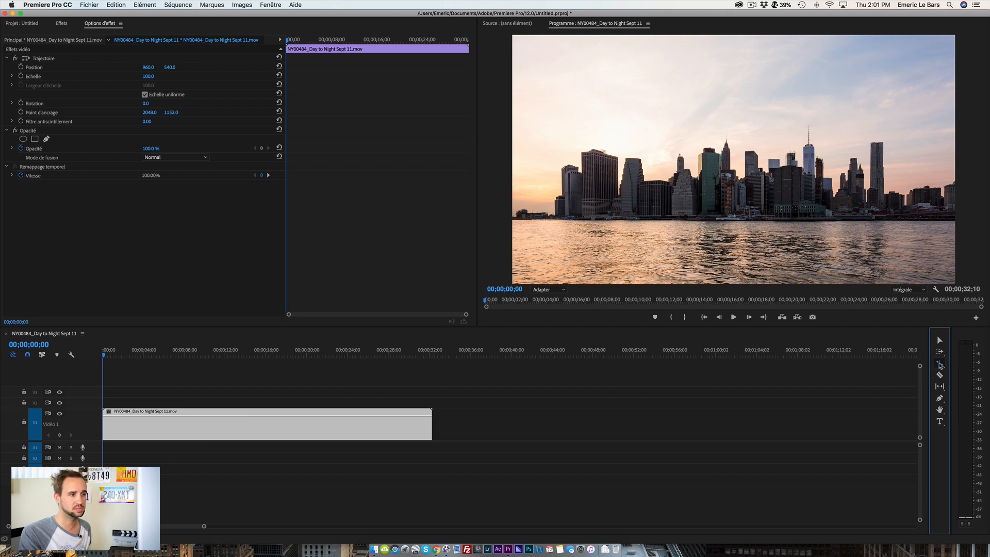
pyautogui.click(440, 427)
pyautogui.moveTo(433, 424); pyautogui.dragTo(682, 436)
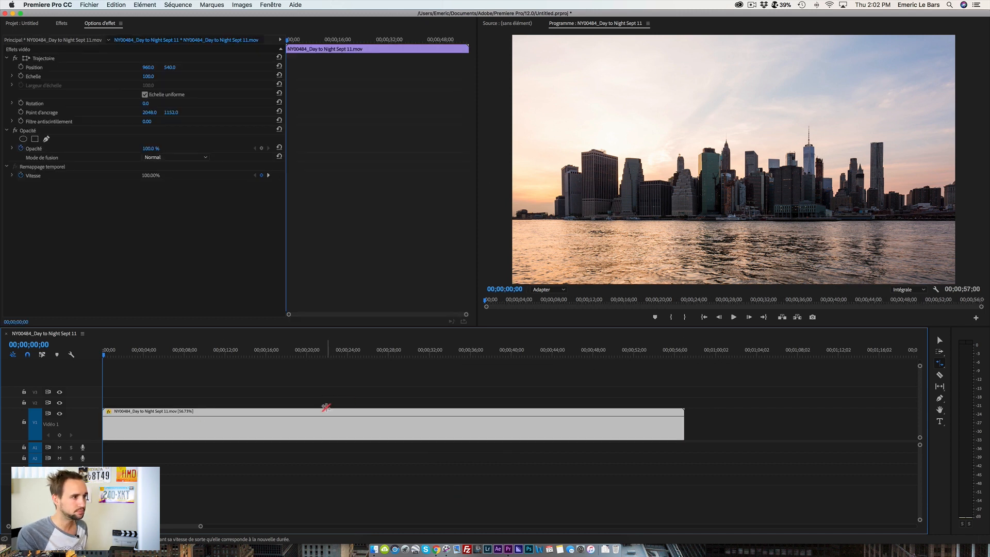
# Rate-stretch the clip to a duration of about 15 seconds, preview the faster playback, and undo both stretches
pyautogui.moveTo(684, 425); pyautogui.dragTo(254, 409)
pyautogui.press('space')
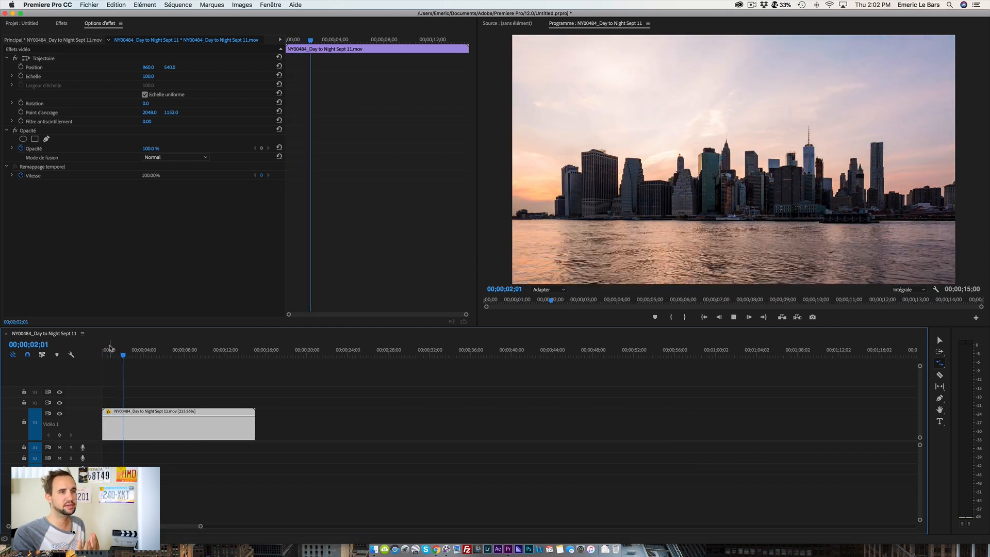
pyautogui.press('space')
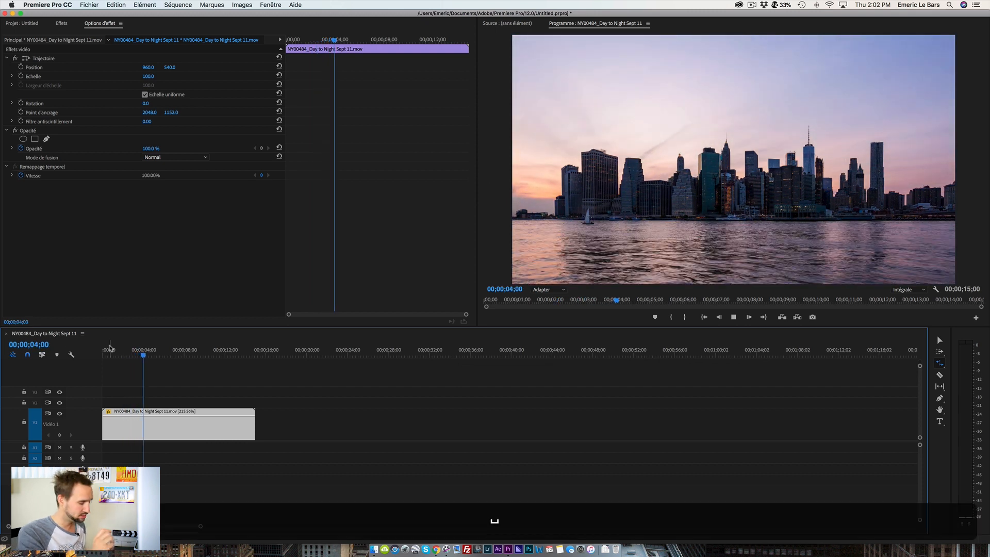
pyautogui.press('super+z')
pyautogui.press('super+z')
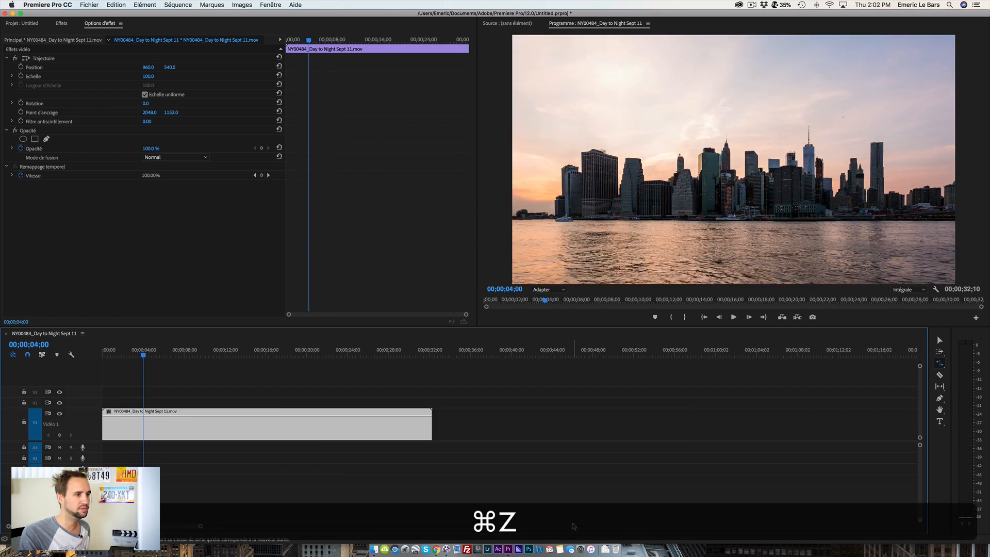
# Rate-stretch the clip to a duration of about 45 seconds and preview the slowed playback
pyautogui.moveTo(432, 424); pyautogui.dragTo(562, 428)
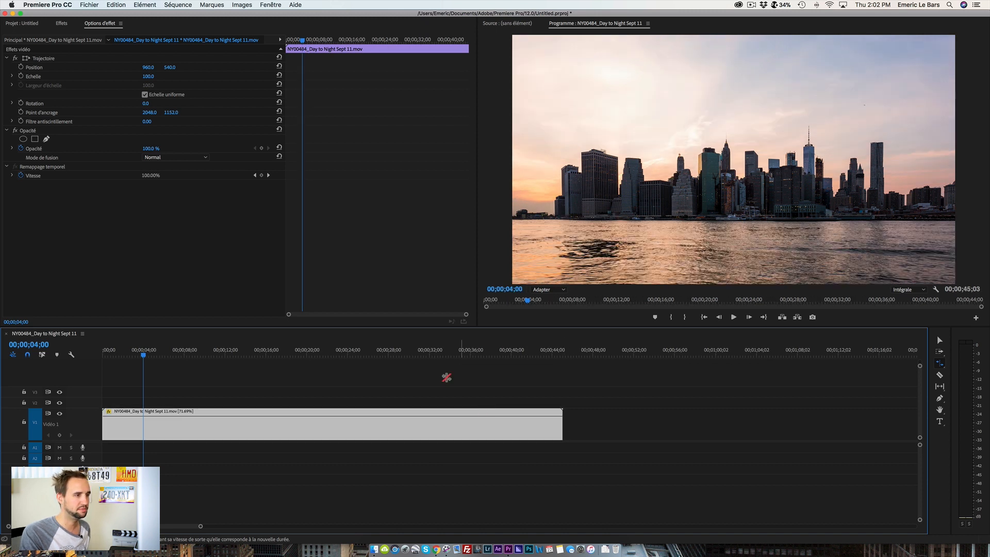
pyautogui.press('space')
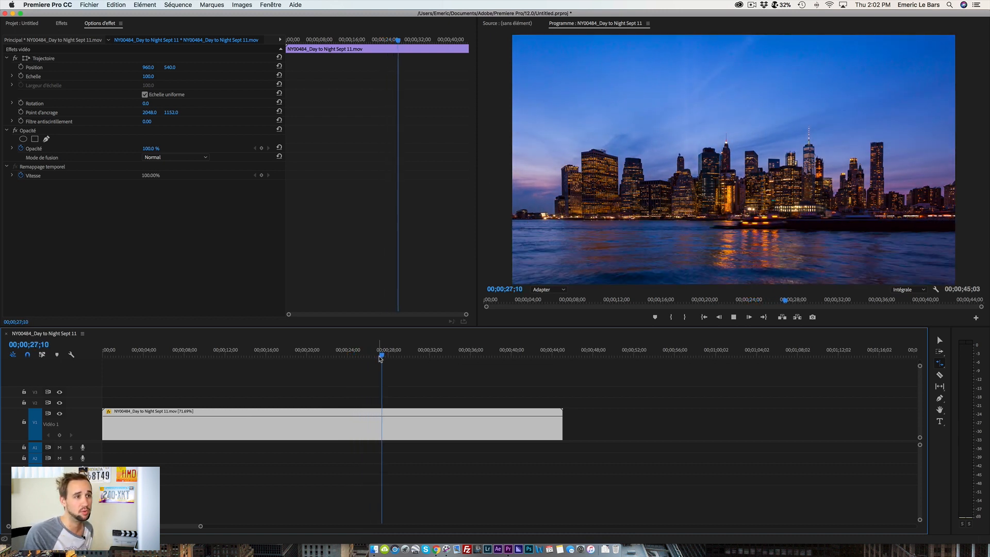
pyautogui.press('space')
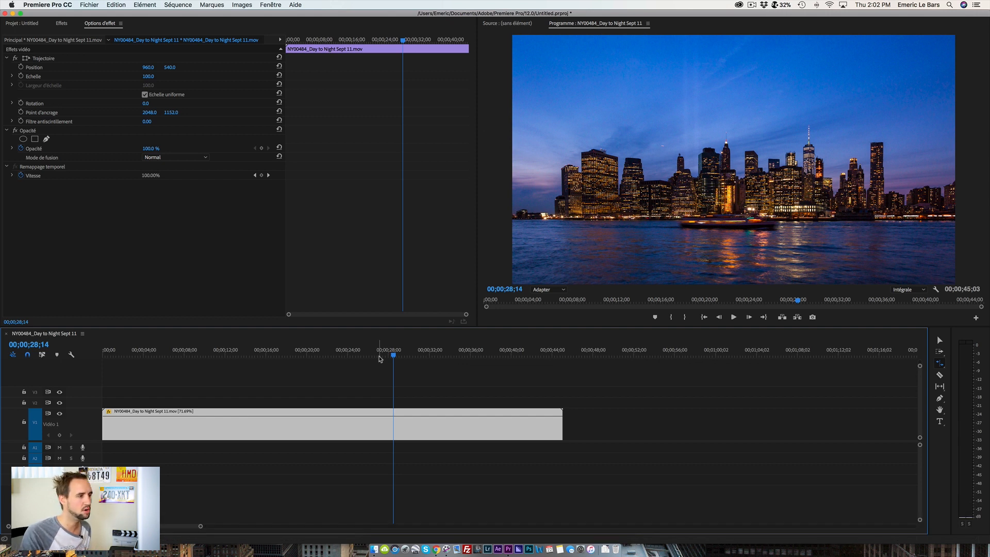
pyautogui.press('space')
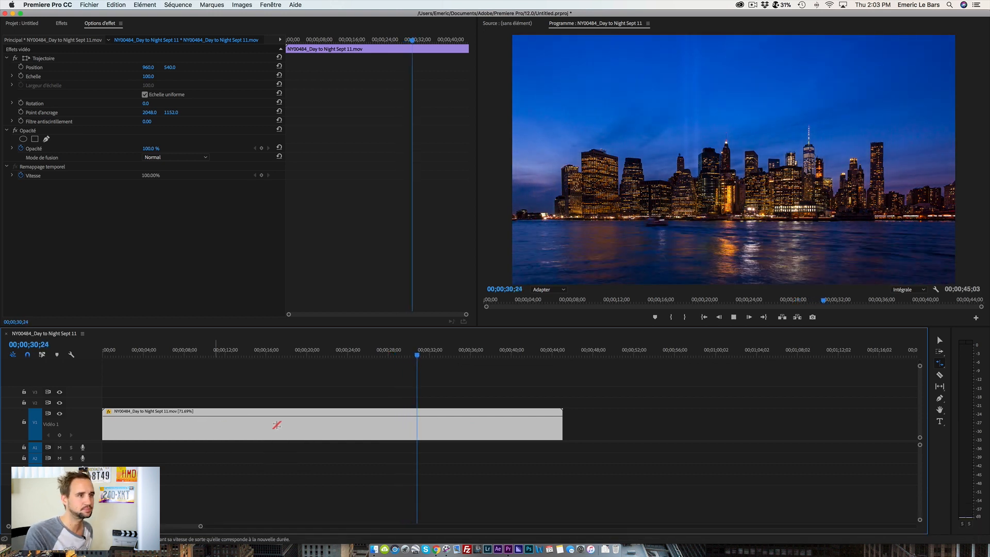
pyautogui.press('space')
# Shorten the stretched clip to a duration of about 36 seconds, preview it, and undo the speed changes
pyautogui.moveTo(563, 425); pyautogui.dragTo(468, 429)
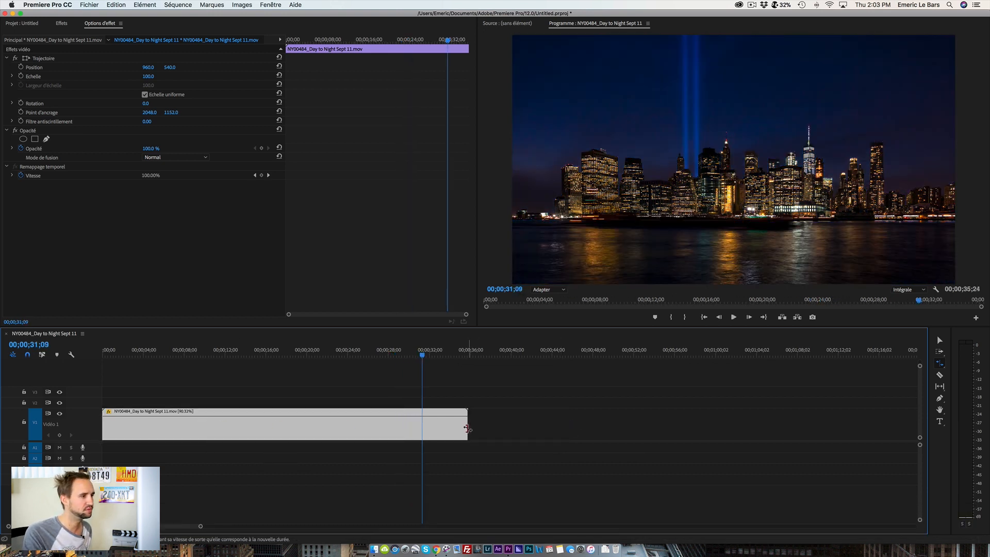
pyautogui.press('space')
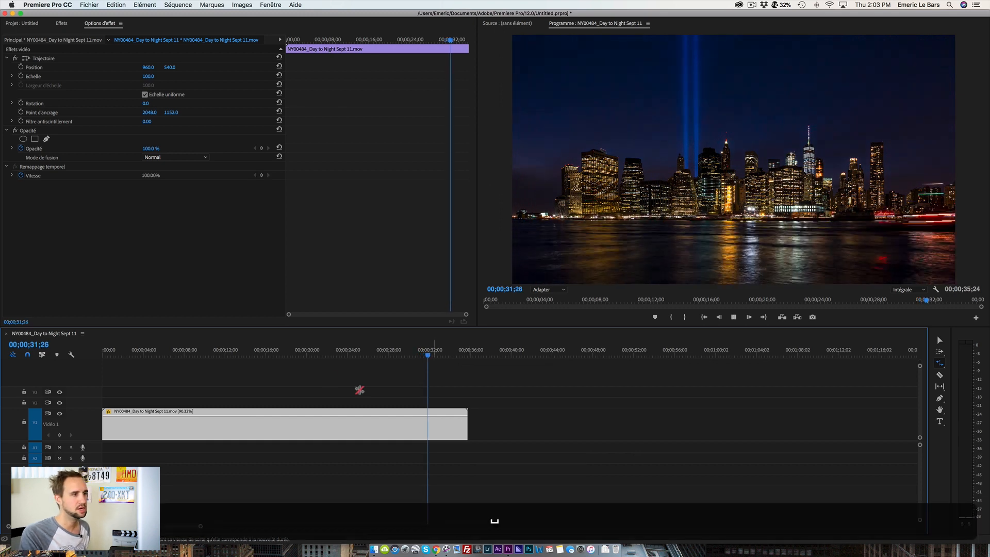
pyautogui.click(280, 351)
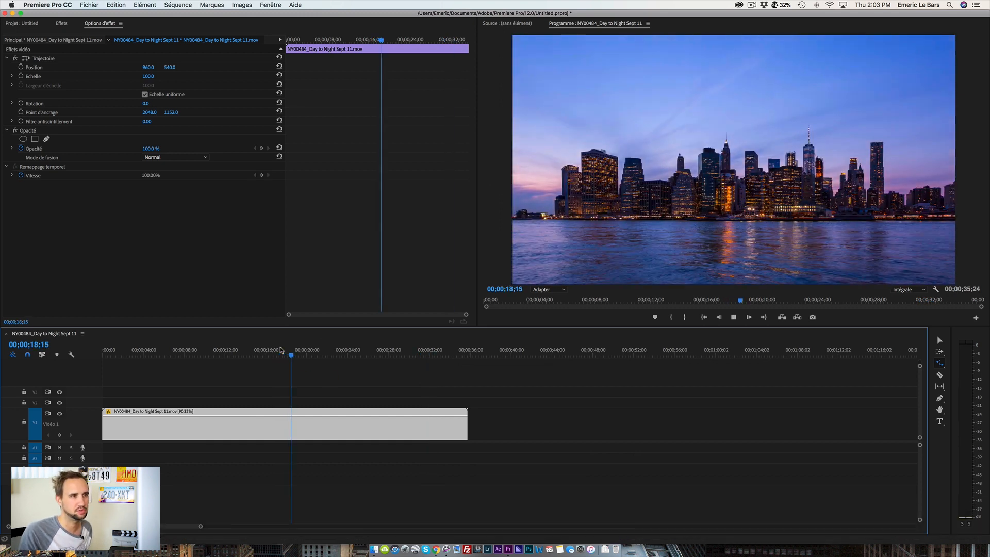
pyautogui.press('space')
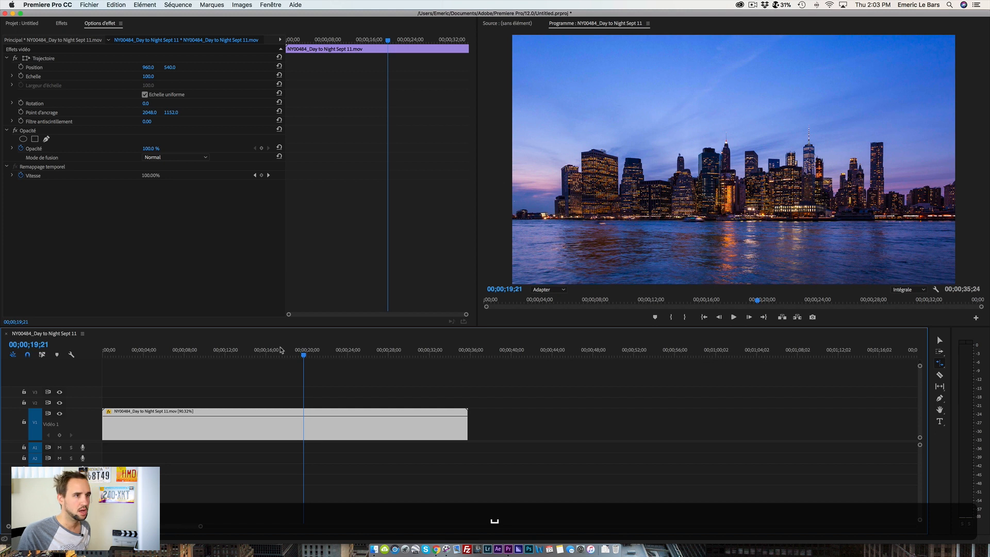
pyautogui.press('super+z')
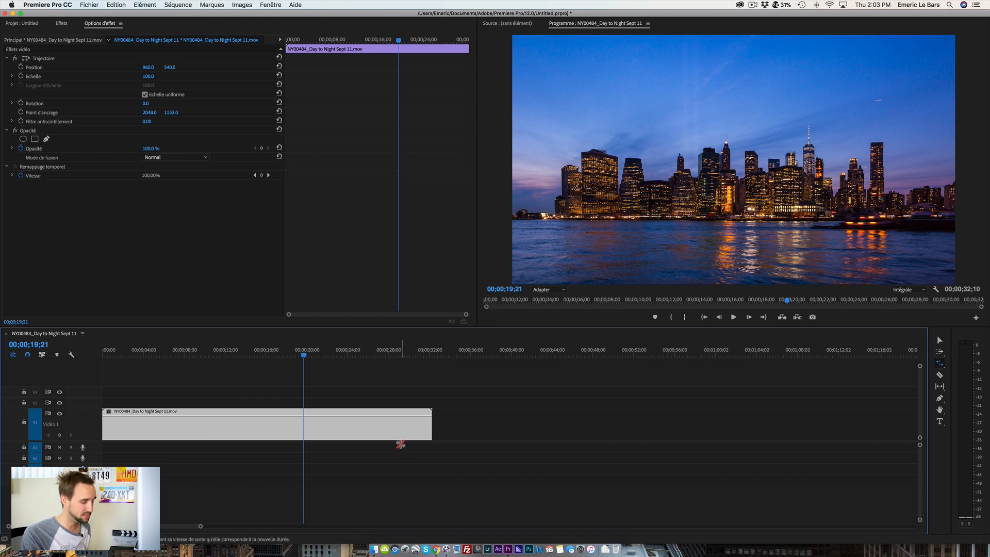
# Use Speed/Duration on the timelapse clip to set its duration to 00;00;12;24
pyautogui.press('v')
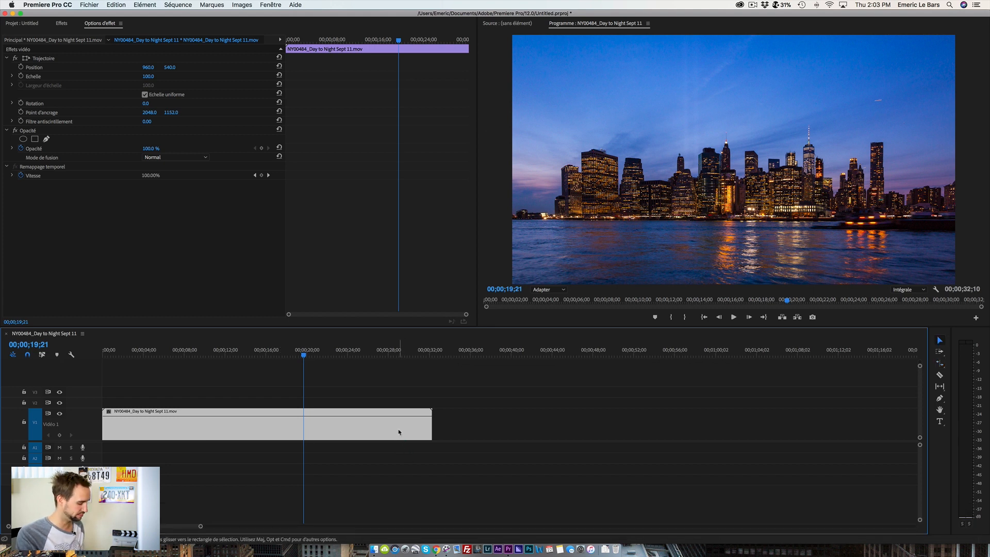
pyautogui.press('super')
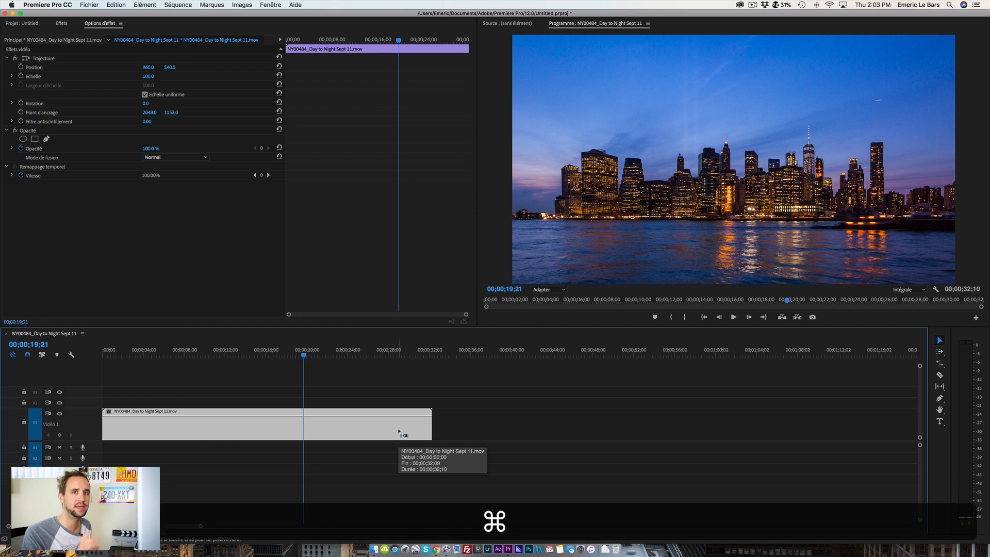
pyautogui.press('super+r')
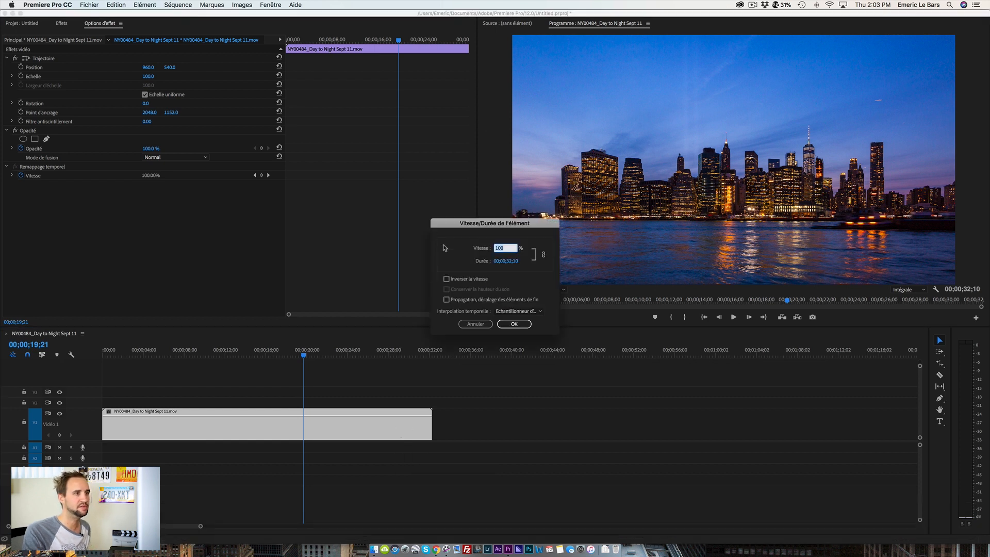
pyautogui.click(510, 261)
pyautogui.click(510, 261)
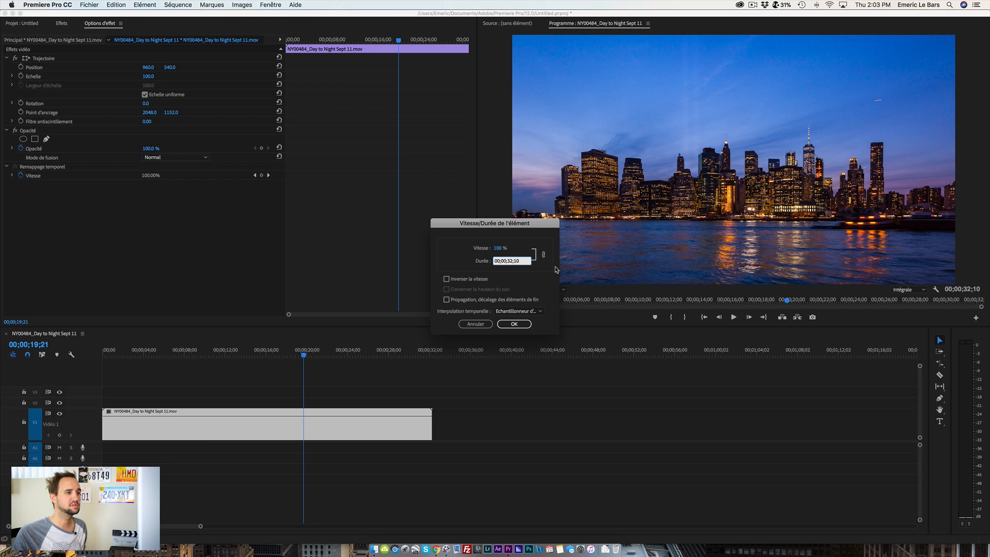
pyautogui.press('Right')
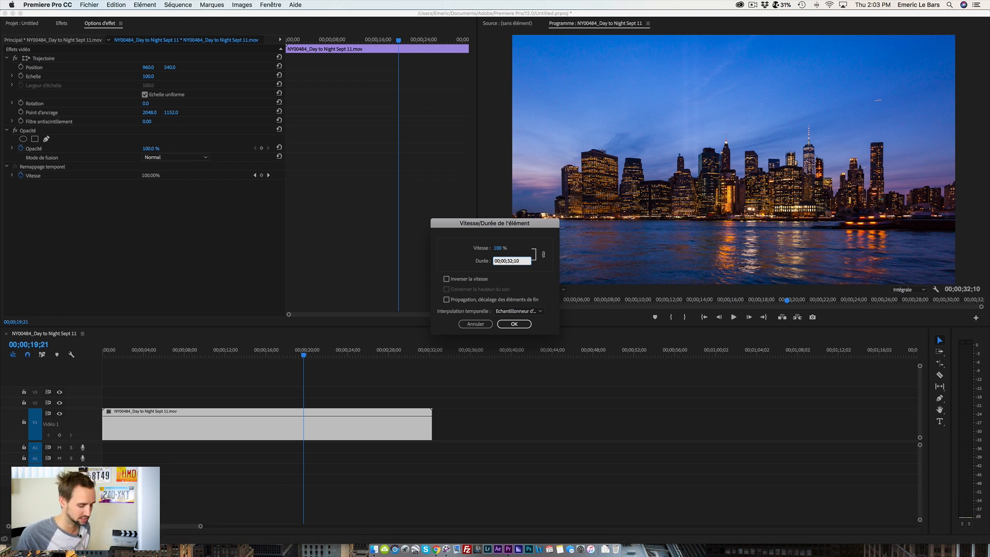
pyautogui.press('BackSpace')
pyautogui.press('BackSpace')
pyautogui.write('12')
pyautogui.press('Right')
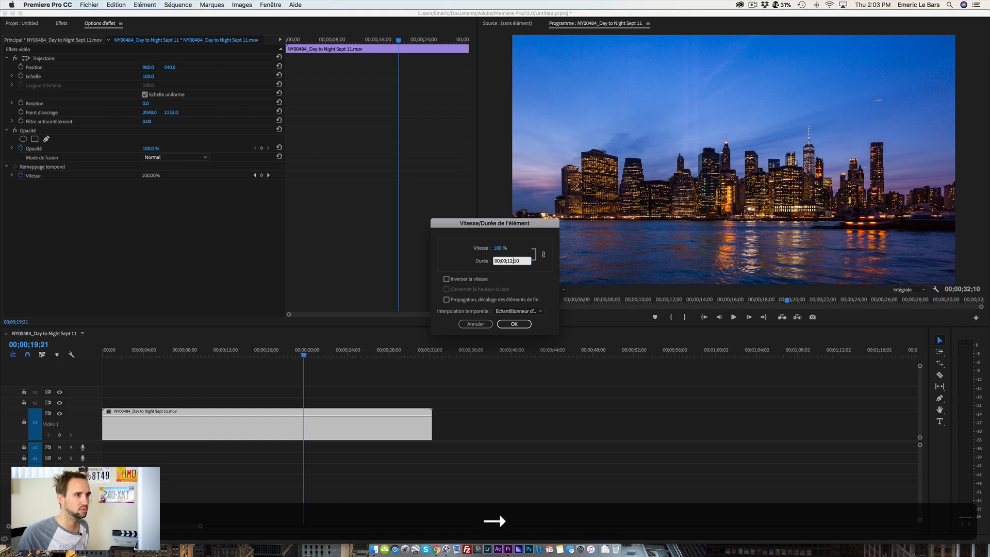
pyautogui.press('BackSpace')
pyautogui.press('BackSpace')
pyautogui.write('24')
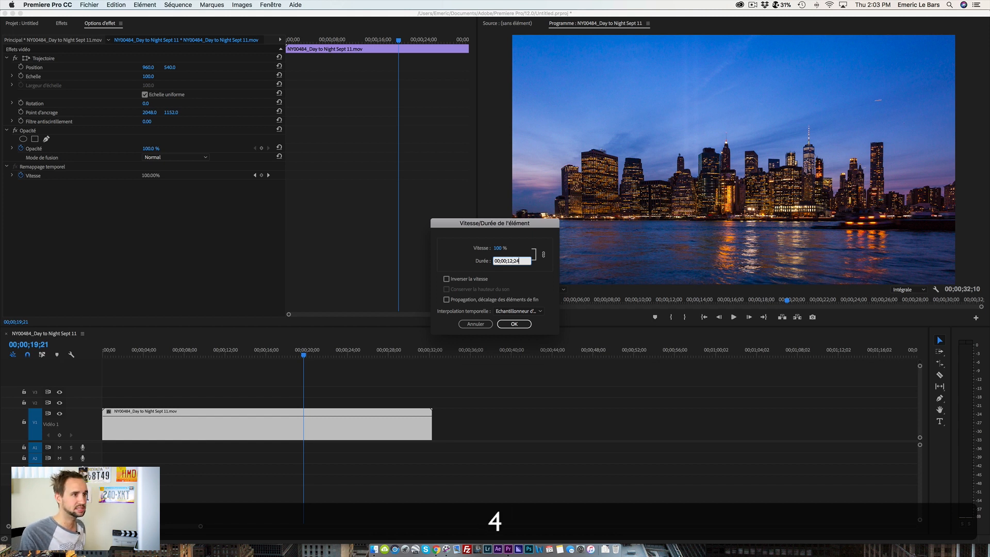
pyautogui.click(517, 323)
# Play the shortened clip from near its start, and undo the duration change
pyautogui.moveTo(141, 355); pyautogui.dragTo(97, 353)
pyautogui.press('space')
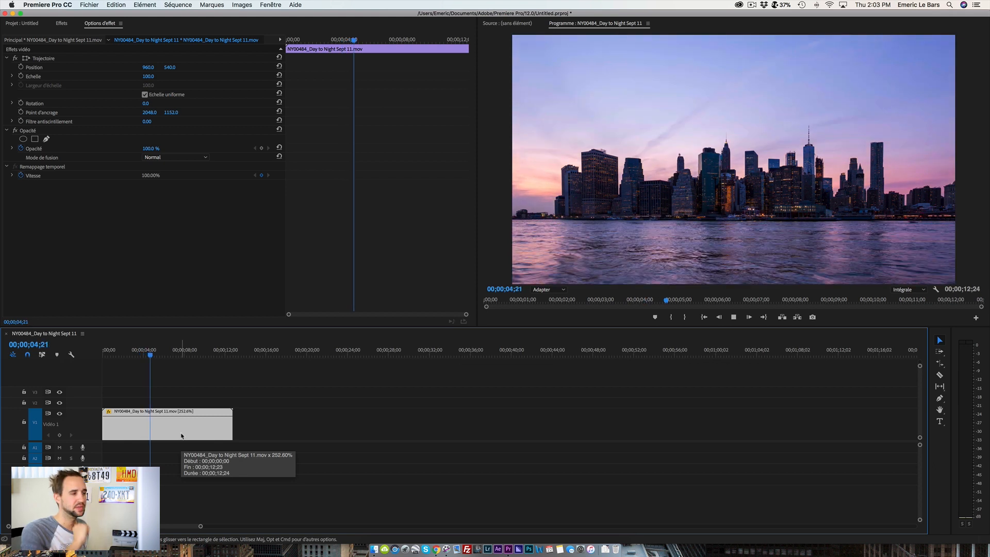
pyautogui.press('space')
pyautogui.press('super+z')
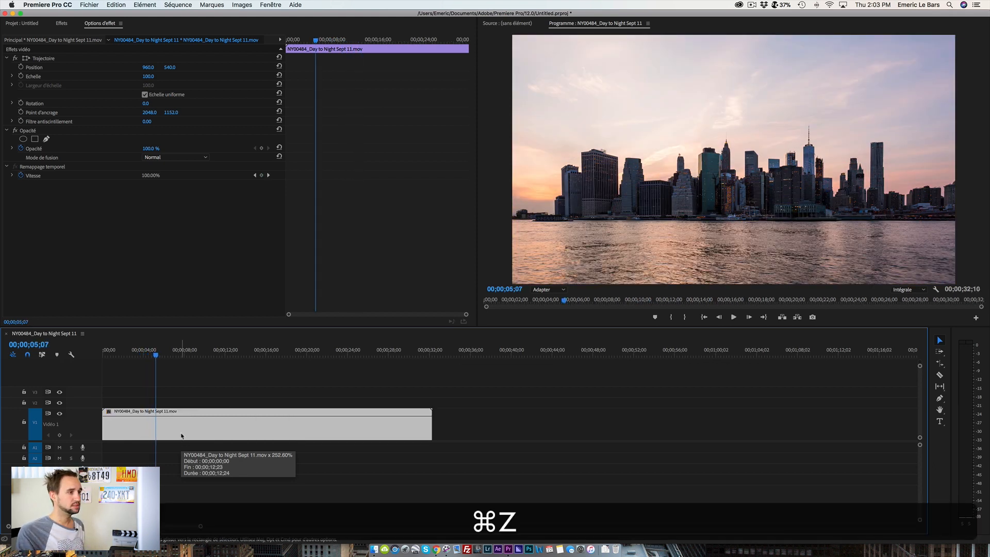
# Reverse the timelapse clip's playback direction through its Speed/Duration settings, keeping the speed at 100%
pyautogui.rightClick(279, 435)
pyautogui.click(222, 437)
pyautogui.press('super+r')
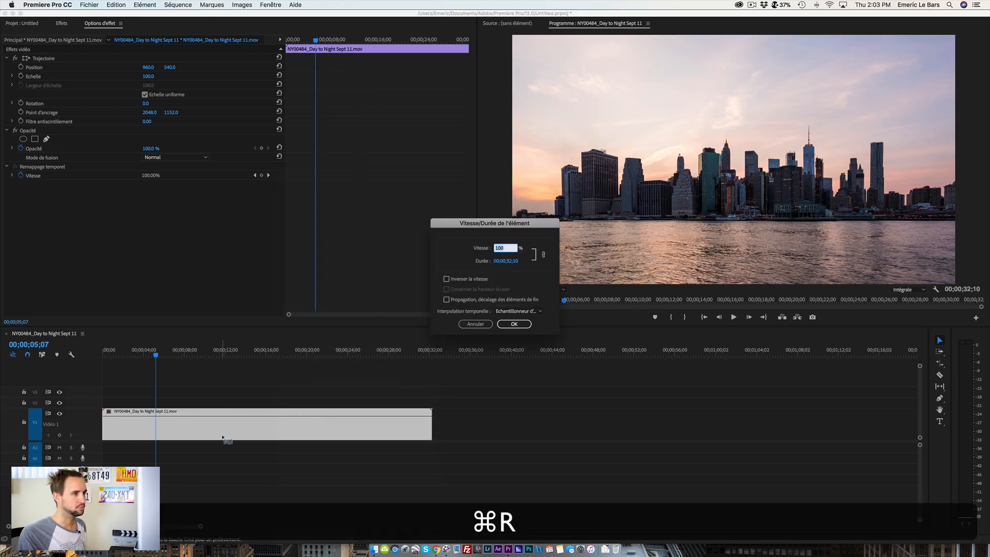
pyautogui.click(447, 279)
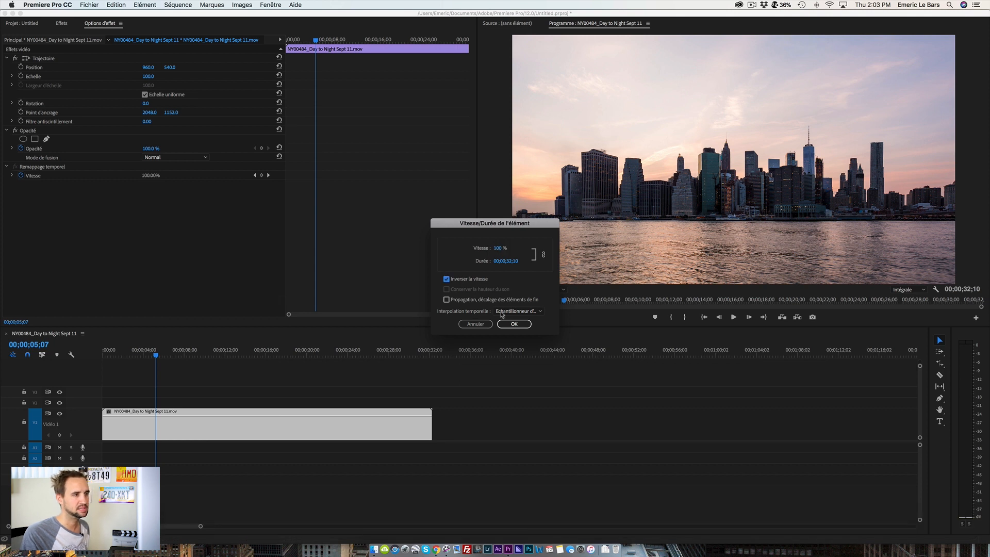
pyautogui.click(514, 324)
# Preview the reversed night-to-day playback and undo the reversal
pyautogui.press('space')
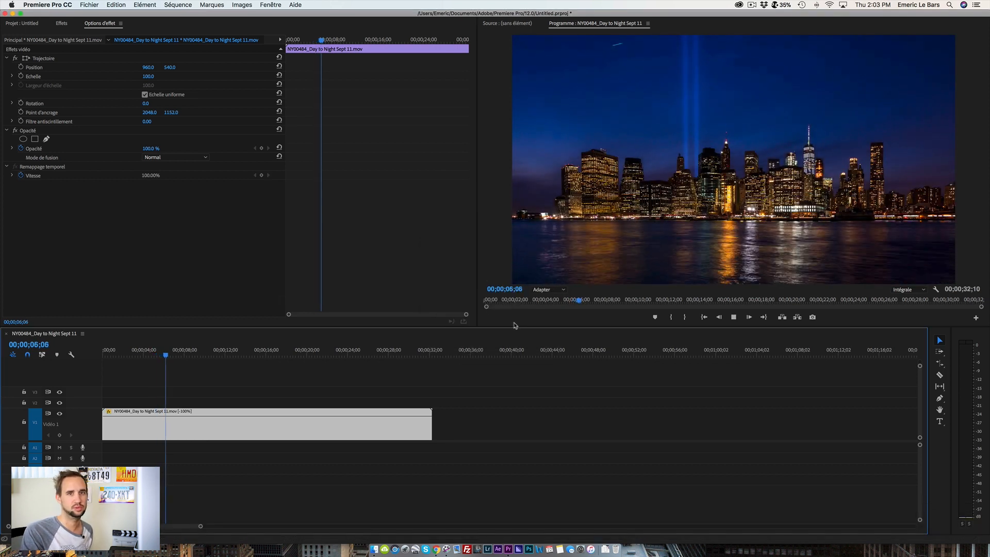
pyautogui.press('space')
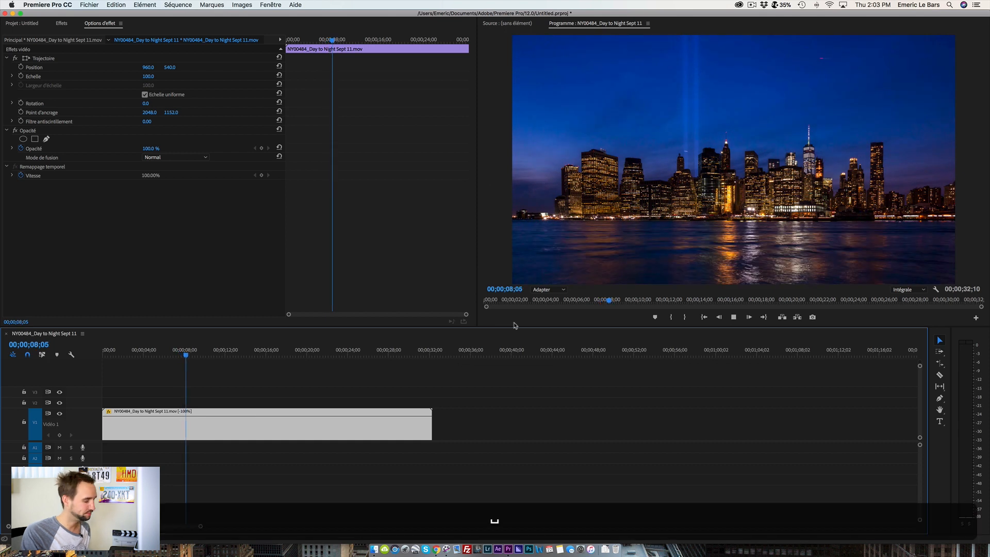
pyautogui.press('super+z')
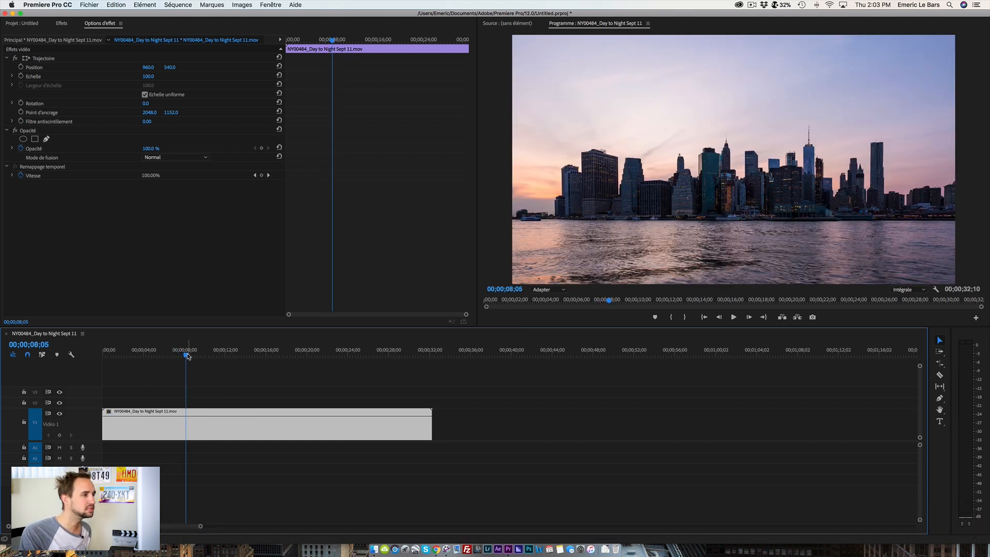
# Split the timelapse clip with the Razor tool at 00;00;05;00 and return to the Selection tool
pyautogui.click(175, 356)
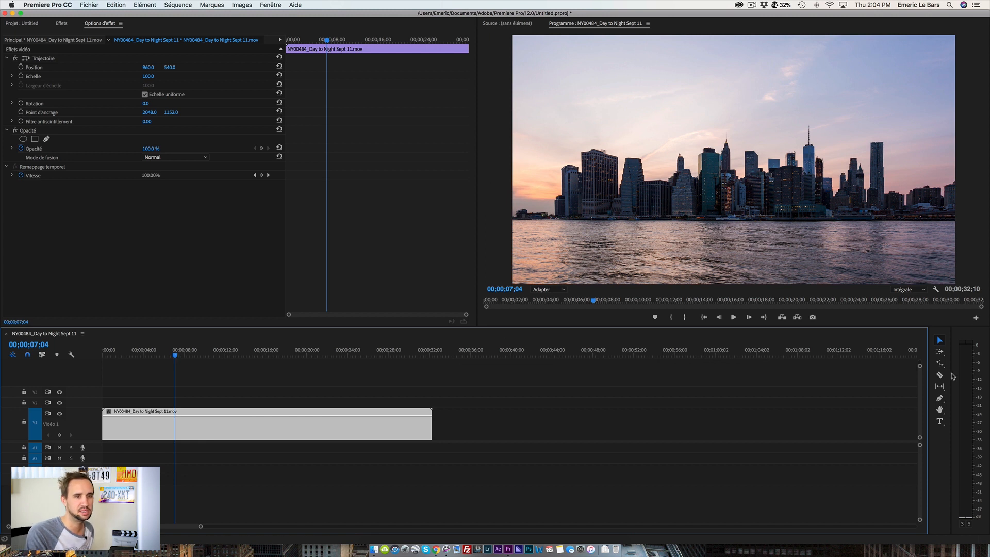
pyautogui.press('c')
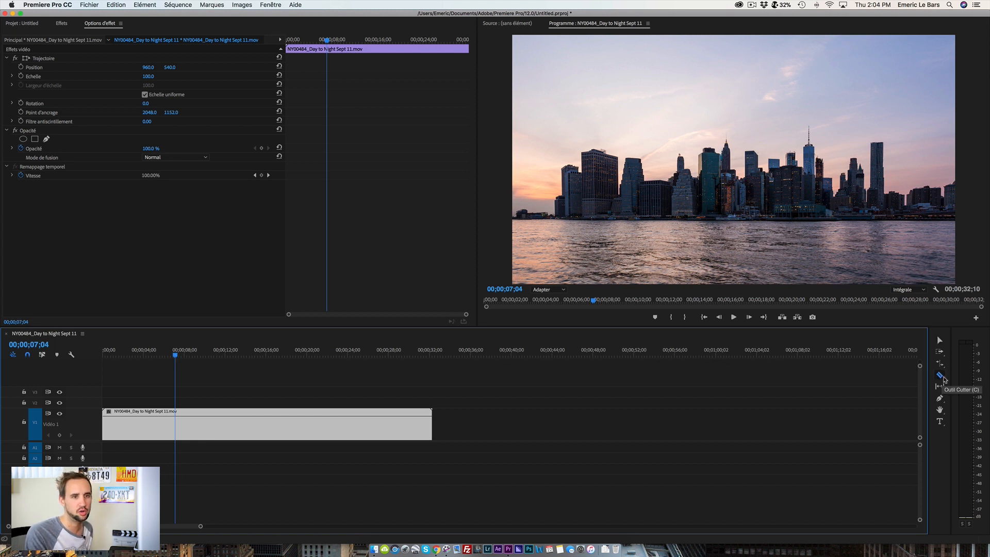
pyautogui.moveTo(175, 356); pyautogui.dragTo(154, 359)
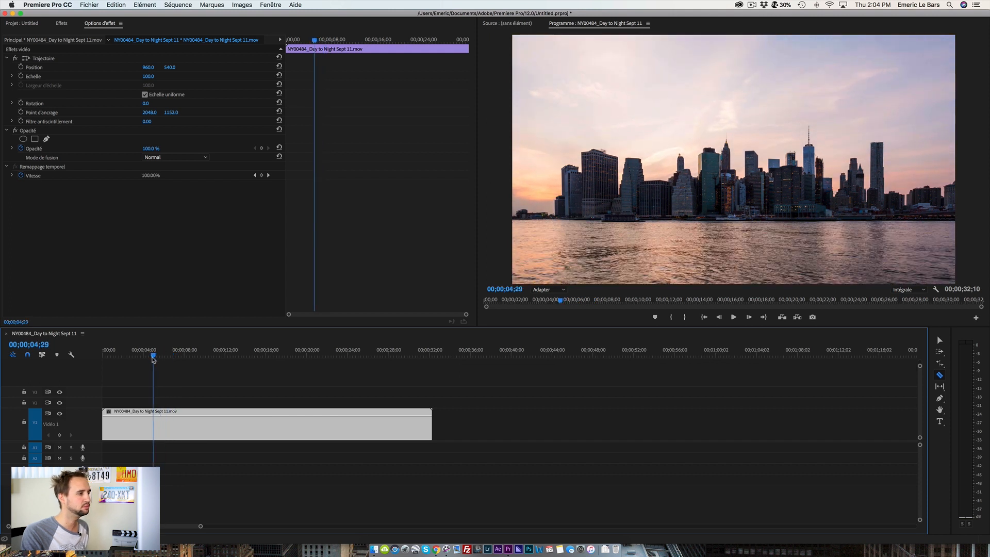
pyautogui.click(157, 423)
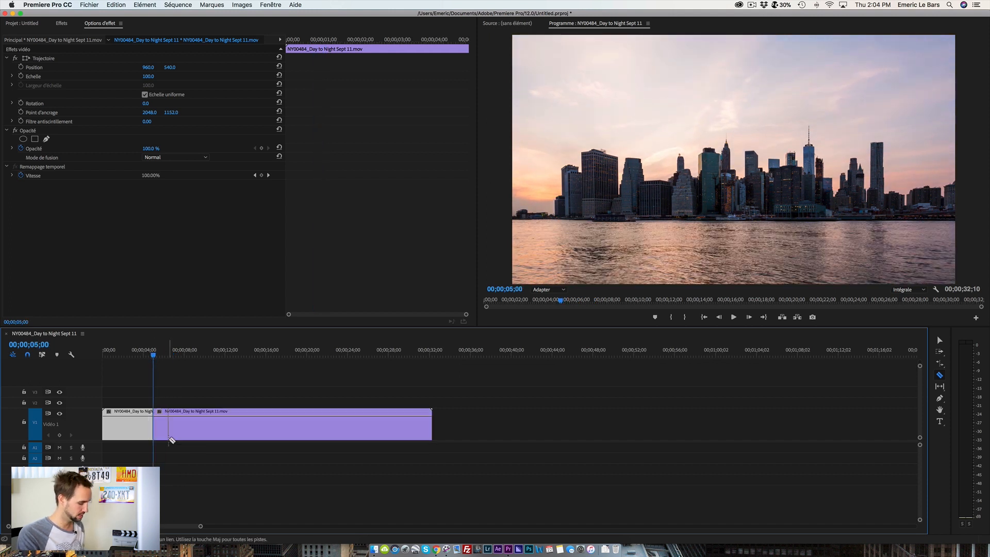
pyautogui.press('v')
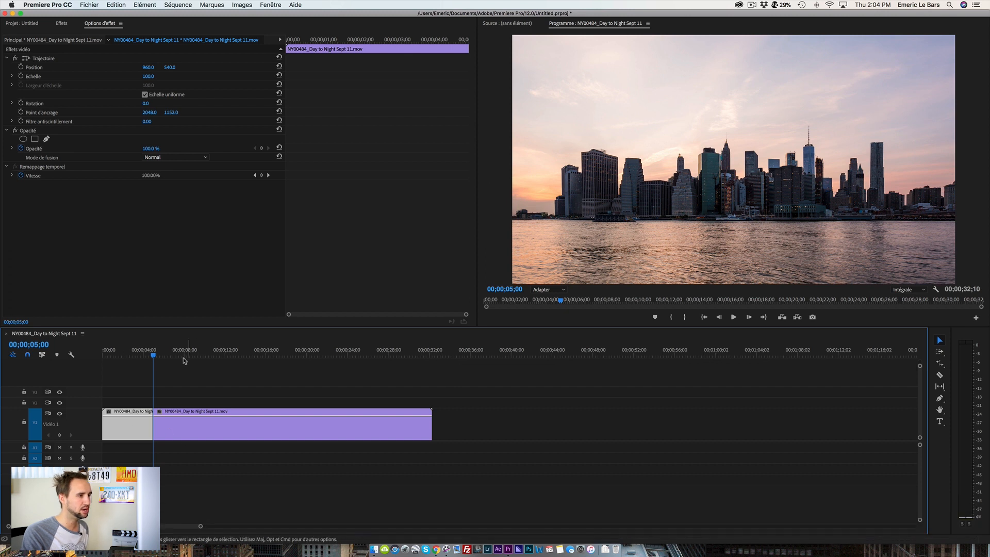
# Set the speed of the second segment, after the 5-second cut, to 400%
pyautogui.doubleClick(173, 427)
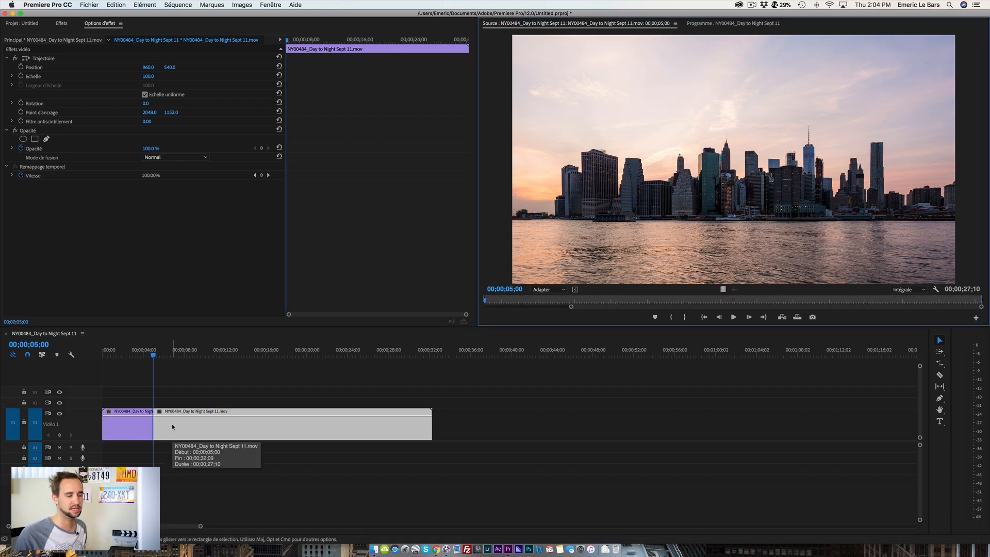
pyautogui.press('super+r')
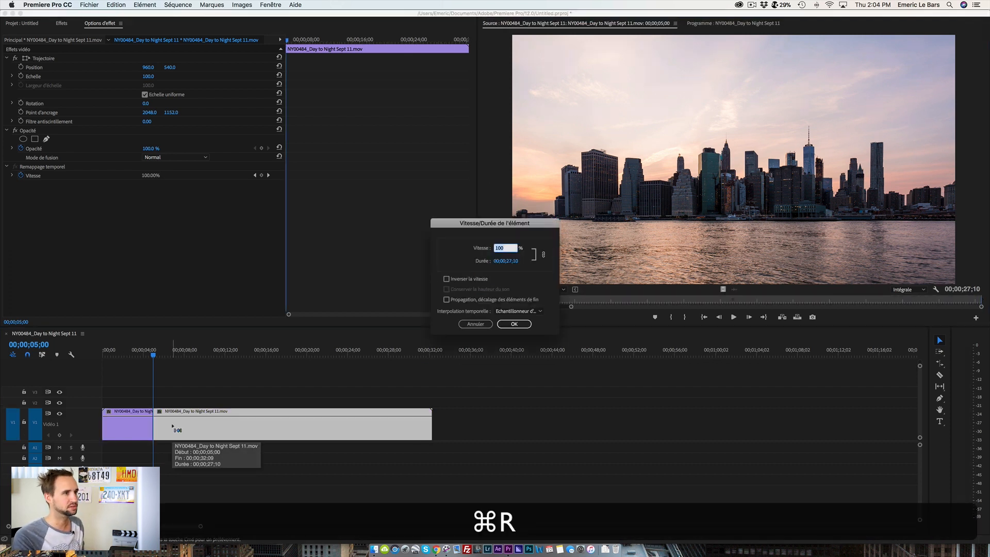
pyautogui.write('40')
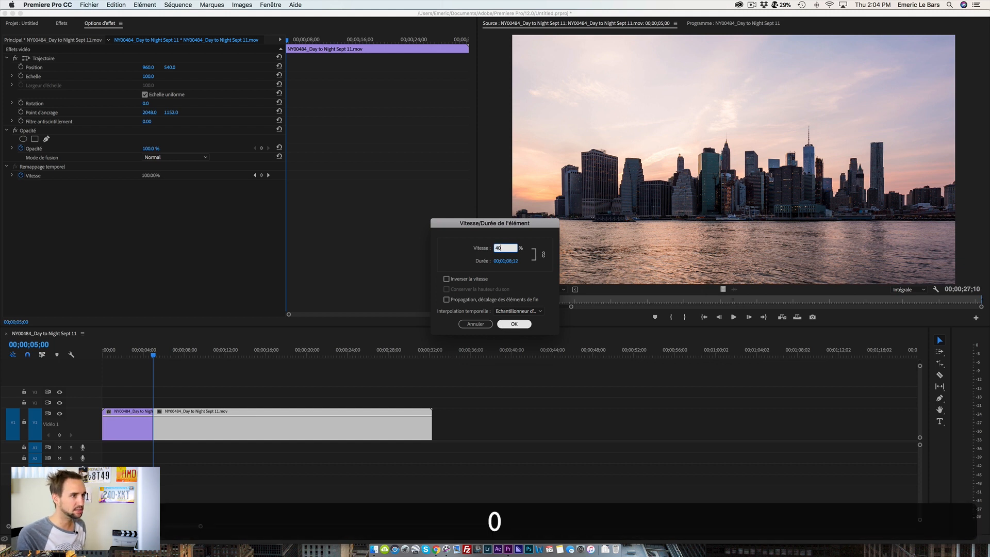
pyautogui.press('Return')
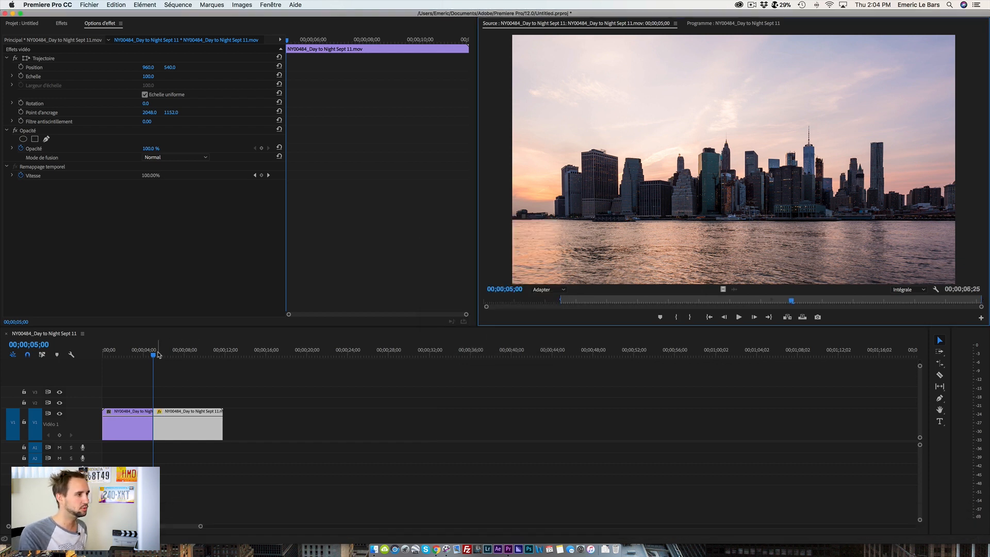
# Play across the 5-second cut twice to examine the change from normal speed to the accelerated segment
pyautogui.press('Right')
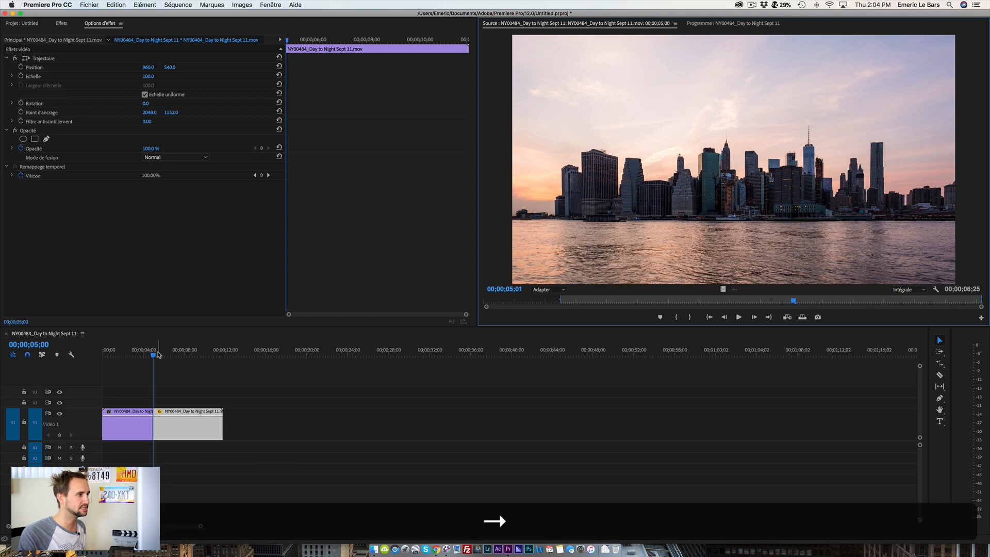
pyautogui.press('Left')
pyautogui.press('Left')
pyautogui.press('Left')
pyautogui.press('Left')
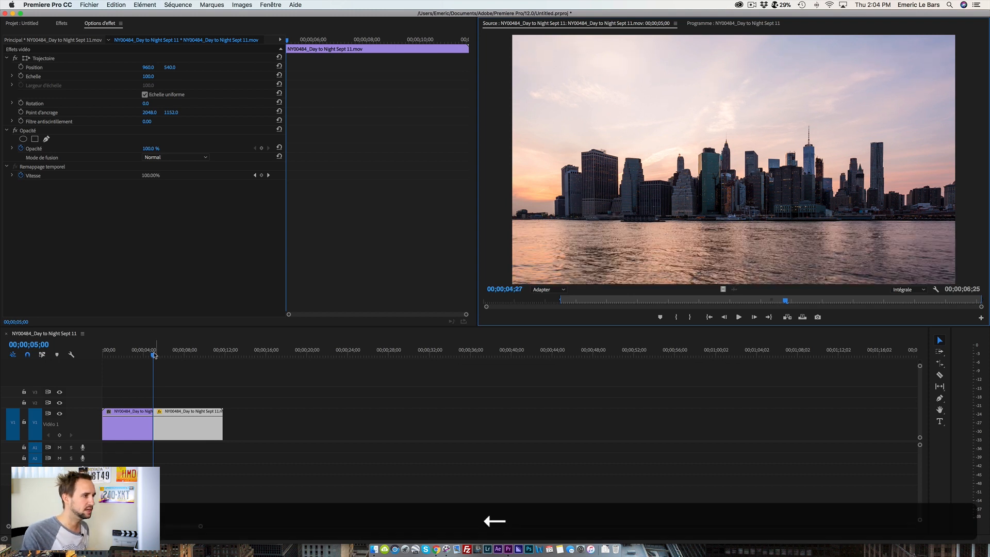
pyautogui.click(148, 354)
pyautogui.moveTo(148, 356); pyautogui.dragTo(143, 356)
pyautogui.press('space')
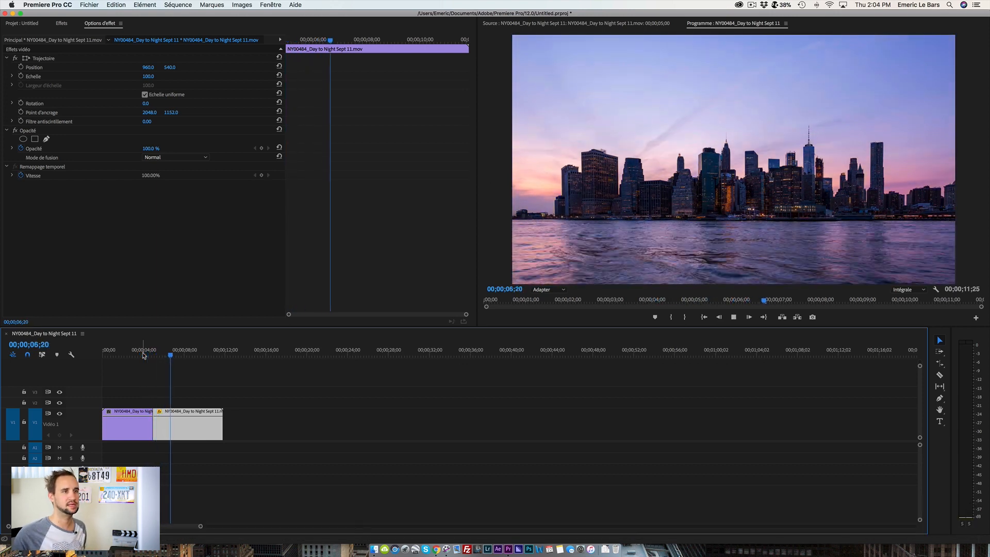
pyautogui.press('space')
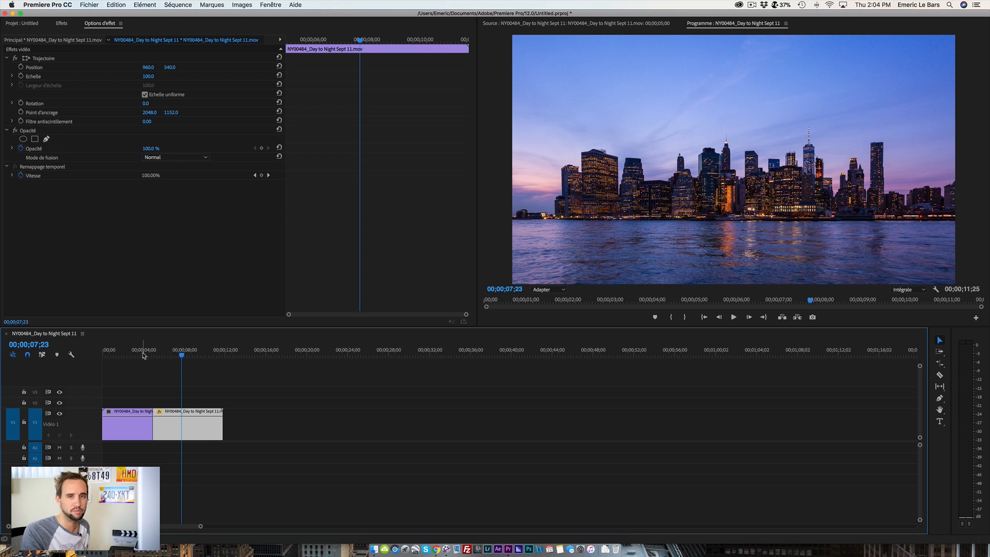
pyautogui.moveTo(159, 353); pyautogui.dragTo(141, 353)
pyautogui.press('space')
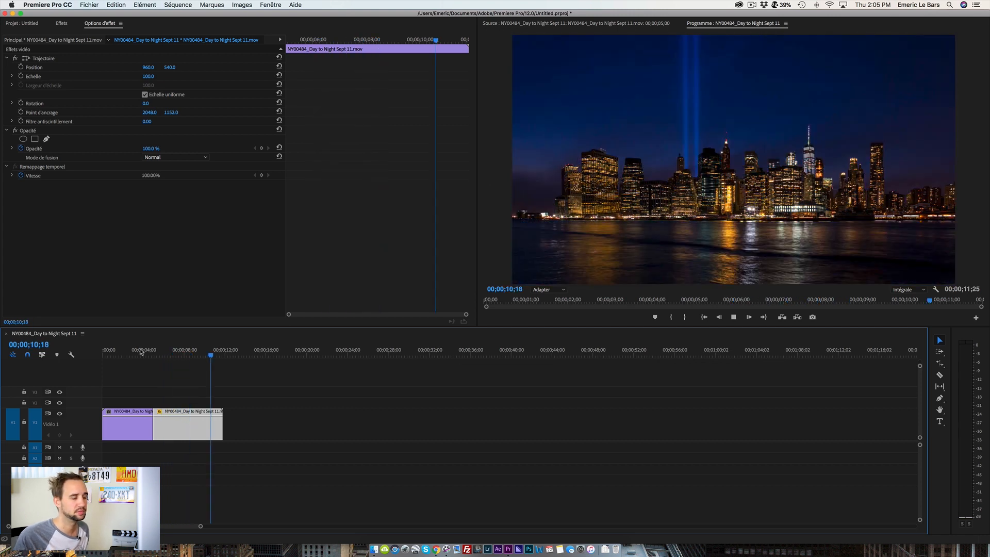
pyautogui.press('space')
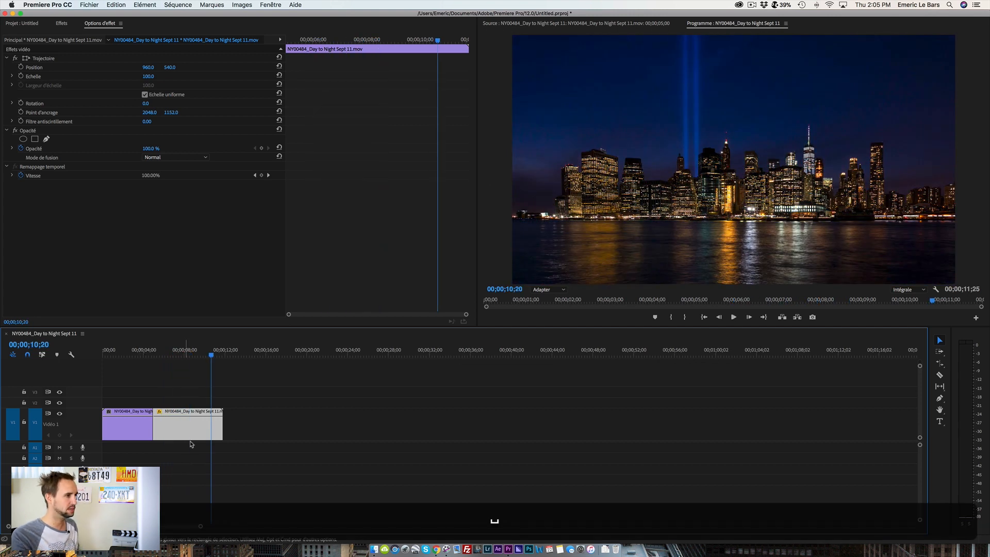
# Split the accelerated segment with the Razor tool at 00;00;10;01
pyautogui.moveTo(211, 356); pyautogui.dragTo(204, 355)
pyautogui.press('c')
pyautogui.click(206, 430)
pyautogui.press('v')
# Set the speed of the last segment, after the 10-second cut, to 100%
pyautogui.click(217, 429)
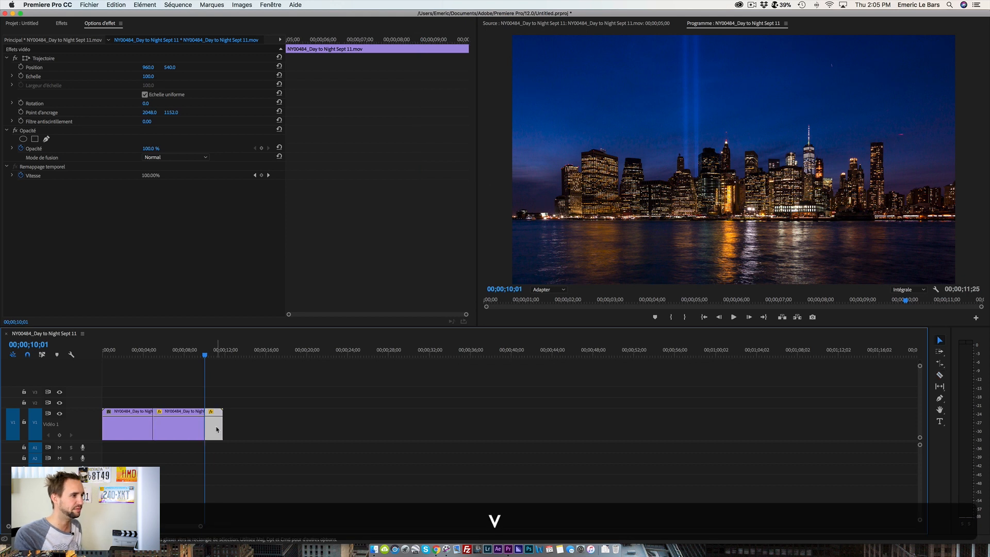
pyautogui.press('super+r')
pyautogui.write('10')
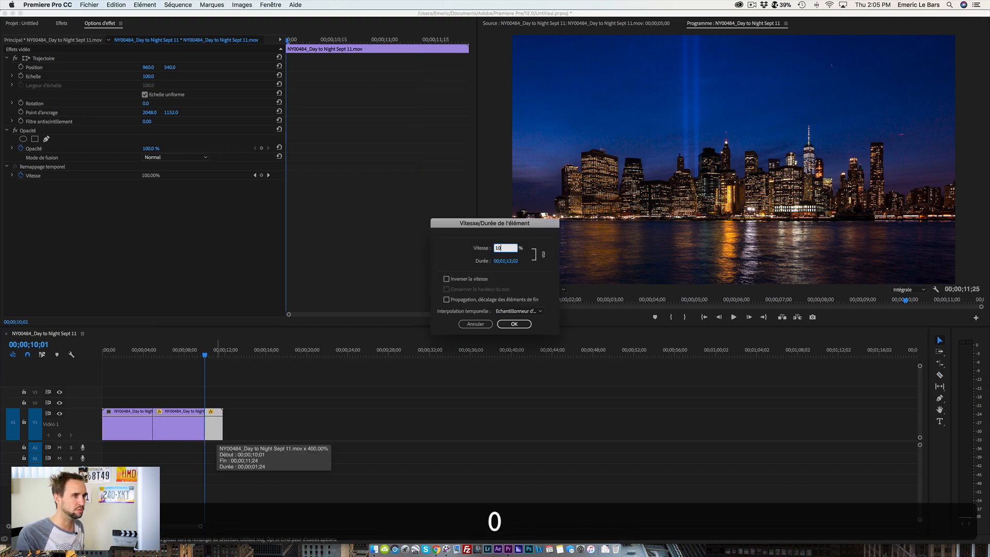
pyautogui.press('Return')
# Play across the 10-second cut to examine the return from accelerated to normal speed
pyautogui.click(197, 356)
pyautogui.press('space')
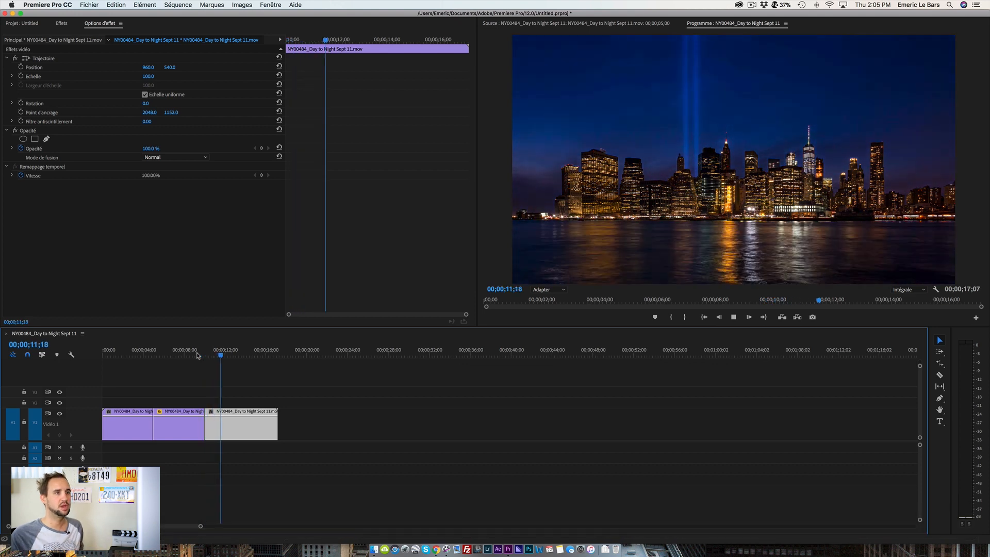
pyautogui.press('space')
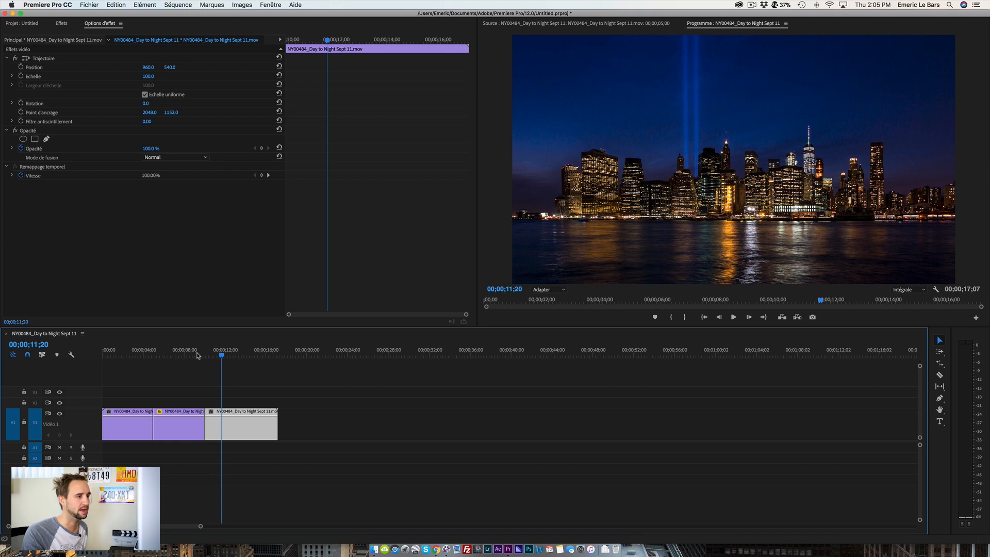
# Clear the cut segments, restore the uncut timelapse clip at its original length, and select it
pyautogui.moveTo(305, 421); pyautogui.dragTo(784, 416)
pyautogui.press('BackSpace')
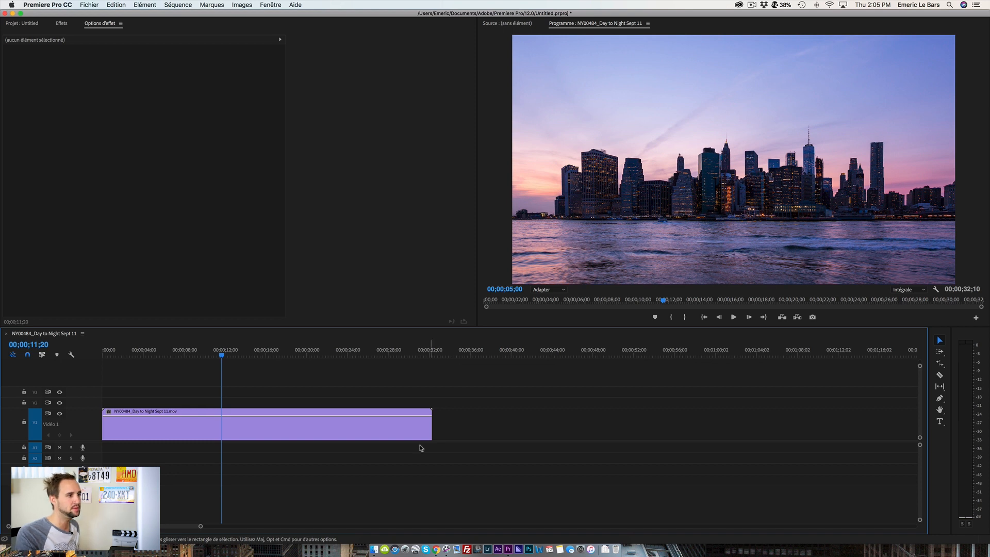
pyautogui.click(375, 437)
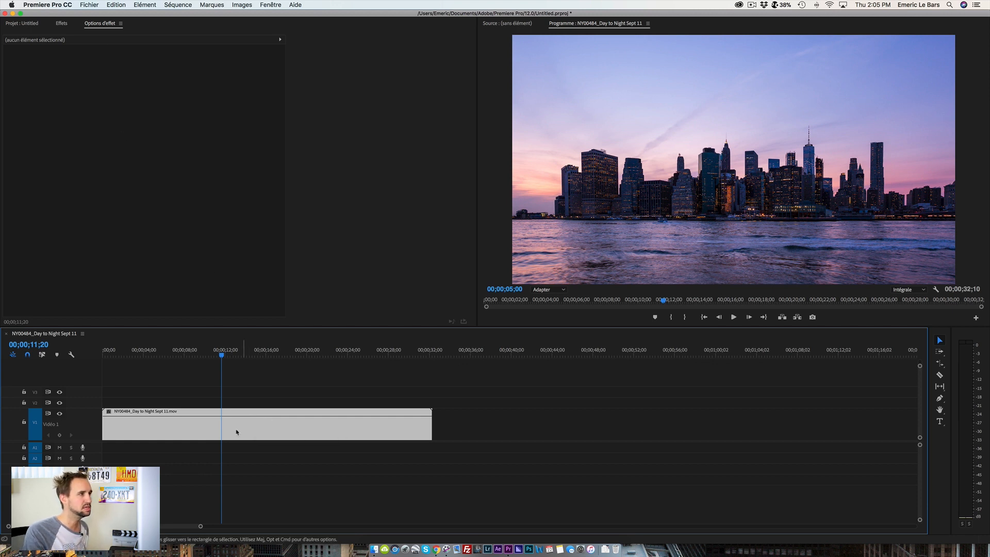
# Try lowering the timelapse clip's opacity to 36.7% on the timeline, and undo it
pyautogui.click(62, 23)
pyautogui.click(100, 24)
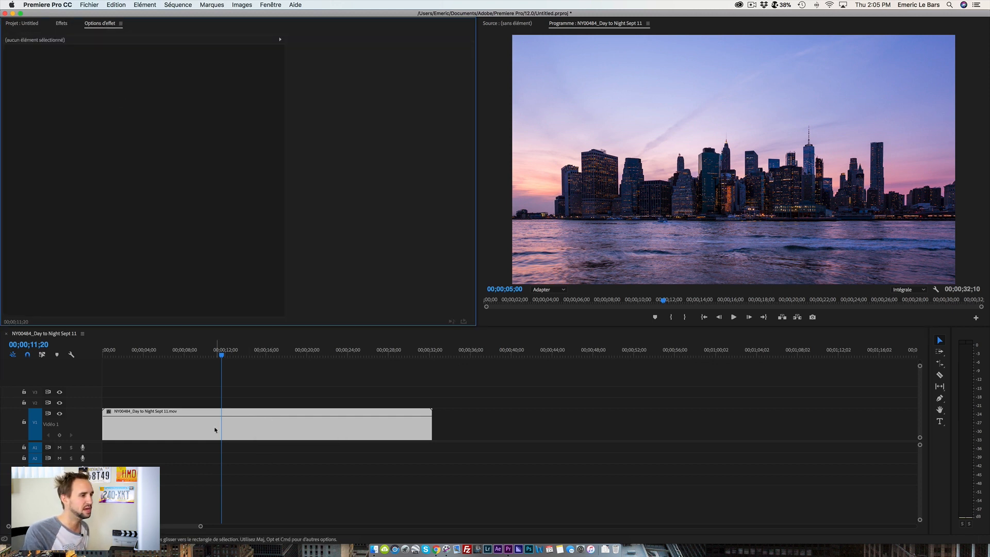
pyautogui.click(228, 426)
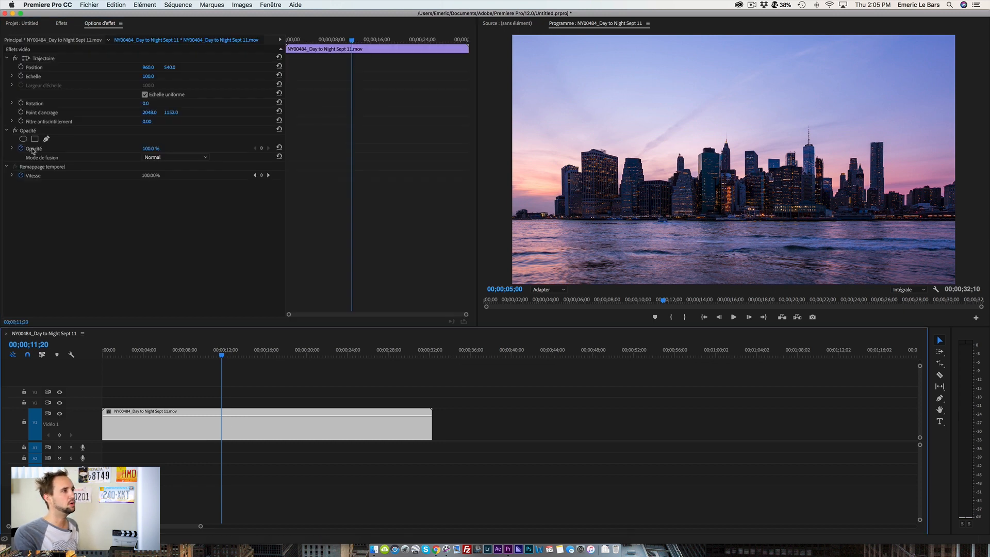
pyautogui.moveTo(240, 417); pyautogui.dragTo(241, 429)
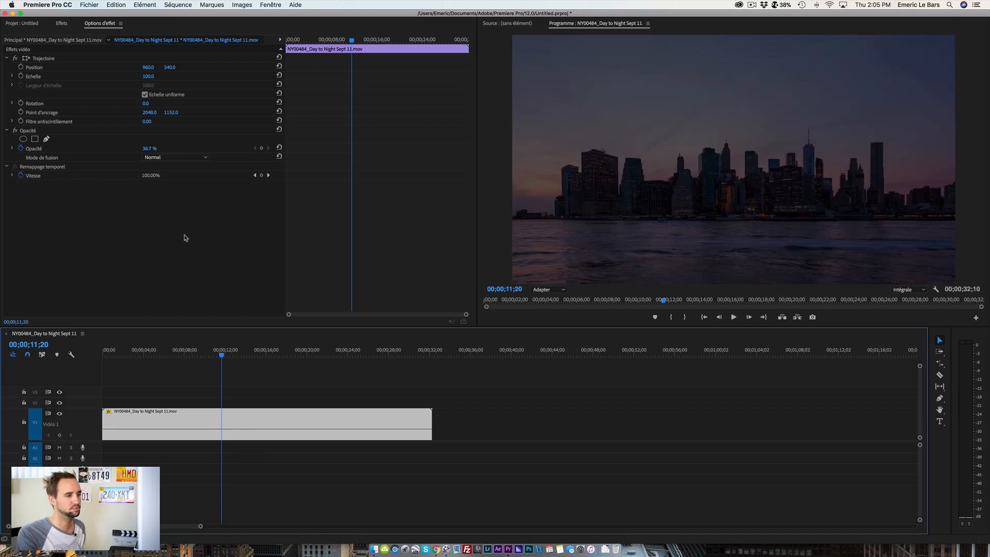
pyautogui.press('super+z')
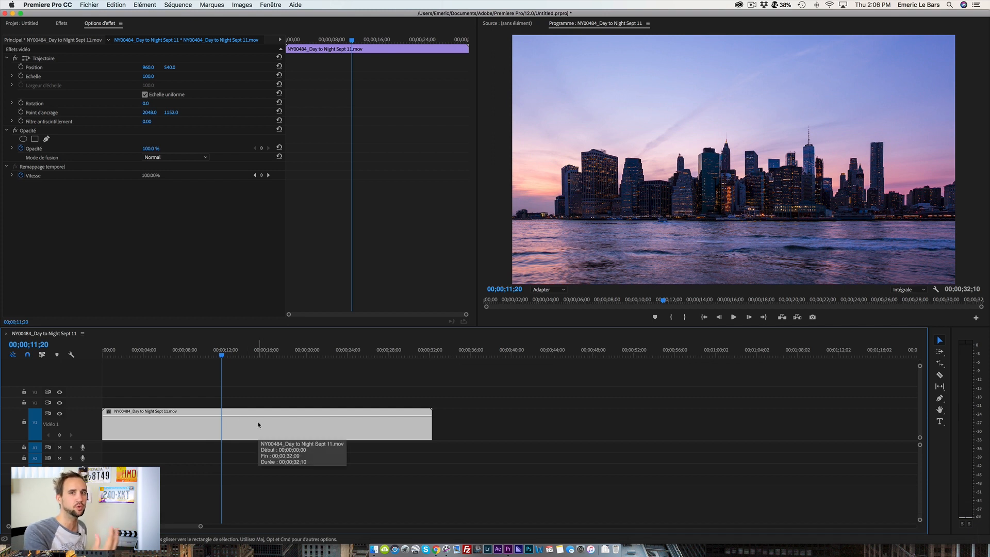
# Display the Time Remapping speed keyframes on the timelapse clip instead of its opacity keyframes
pyautogui.rightClick(242, 425)
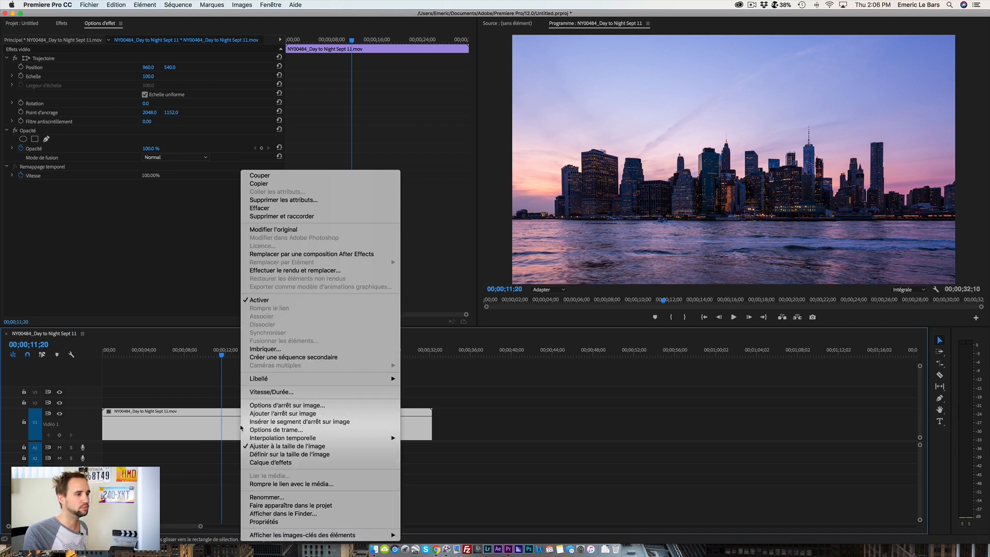
pyautogui.moveTo(356, 539)
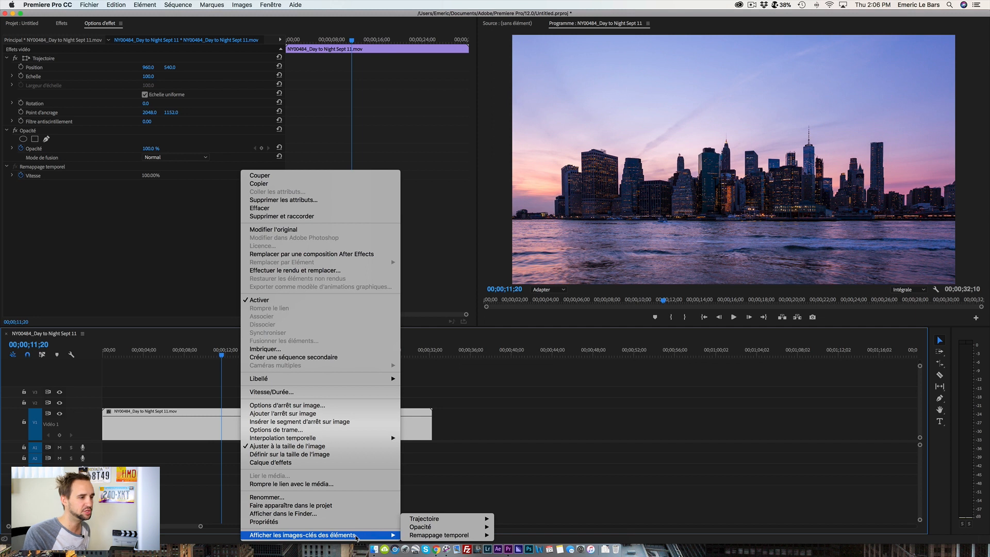
pyautogui.moveTo(442, 535)
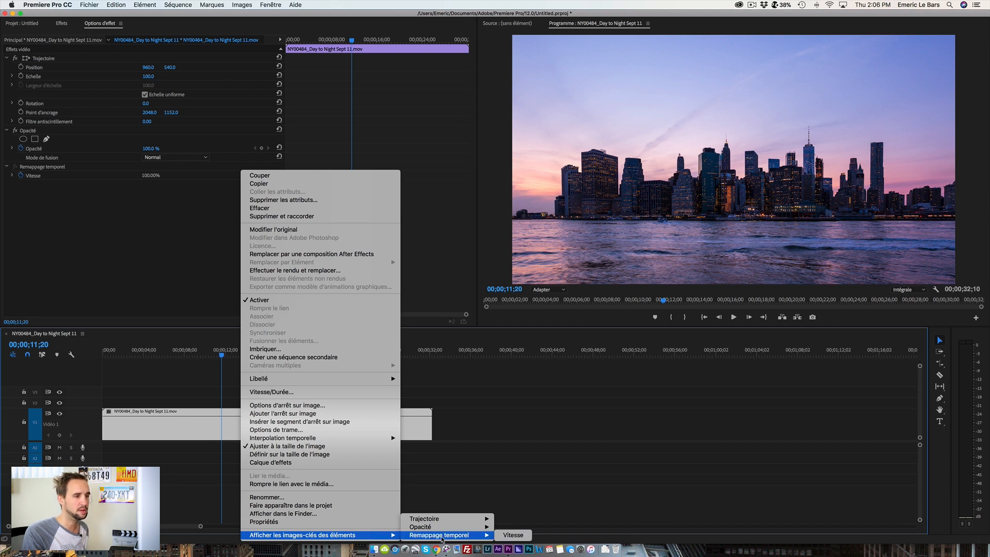
pyautogui.click(514, 536)
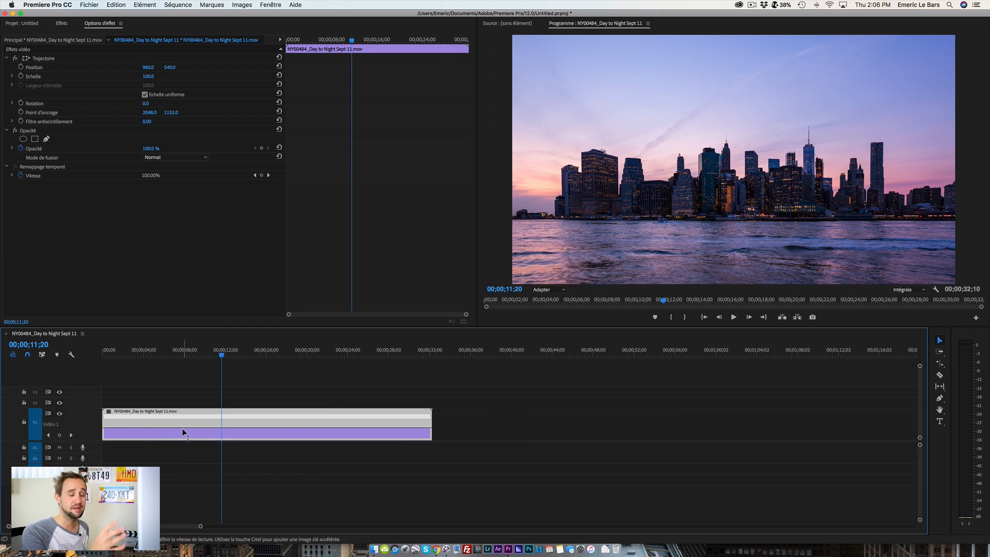
pyautogui.moveTo(183, 432)
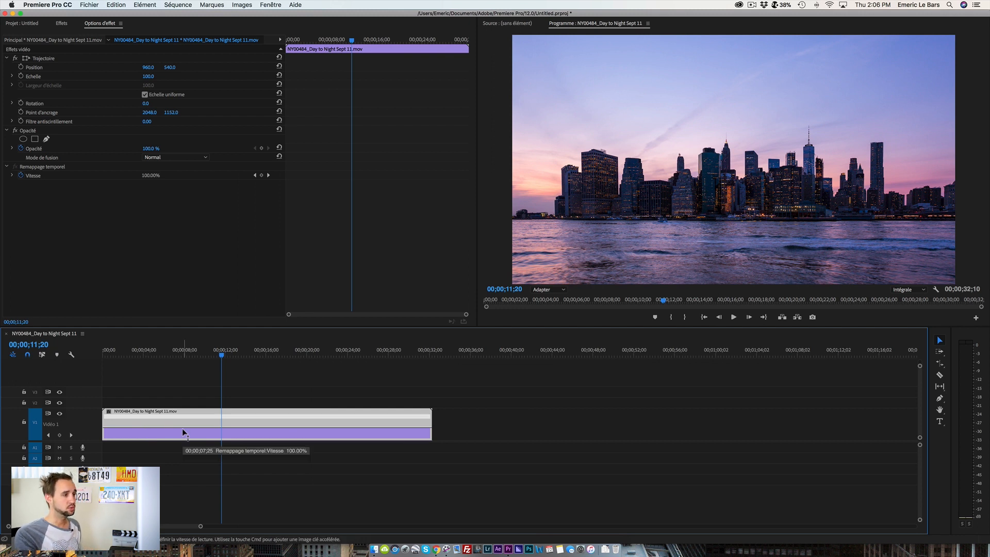
# Try raising the whole clip's Time Remapping speed to 200%, play part of it, and undo the speed change
pyautogui.moveTo(221, 356); pyautogui.dragTo(203, 356)
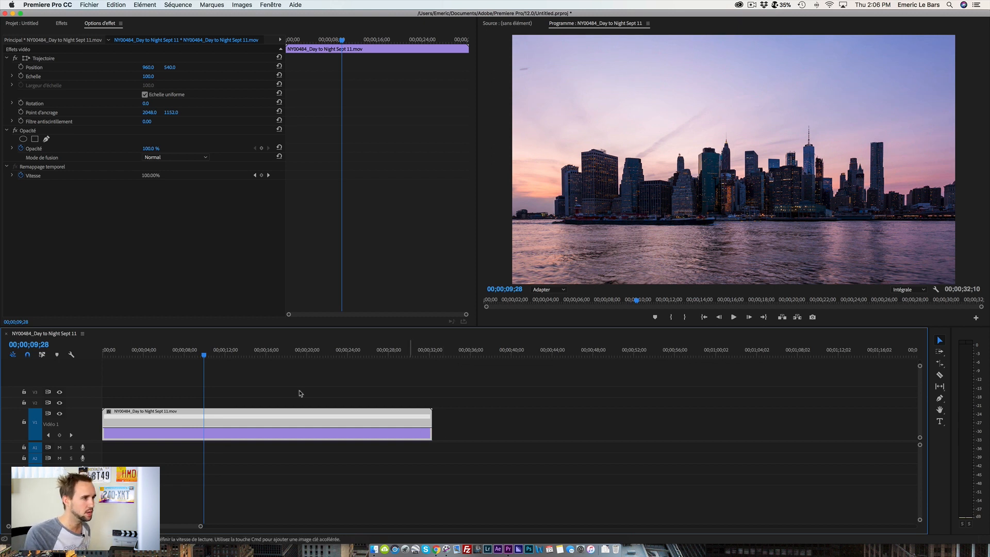
pyautogui.moveTo(277, 428); pyautogui.dragTo(276, 422)
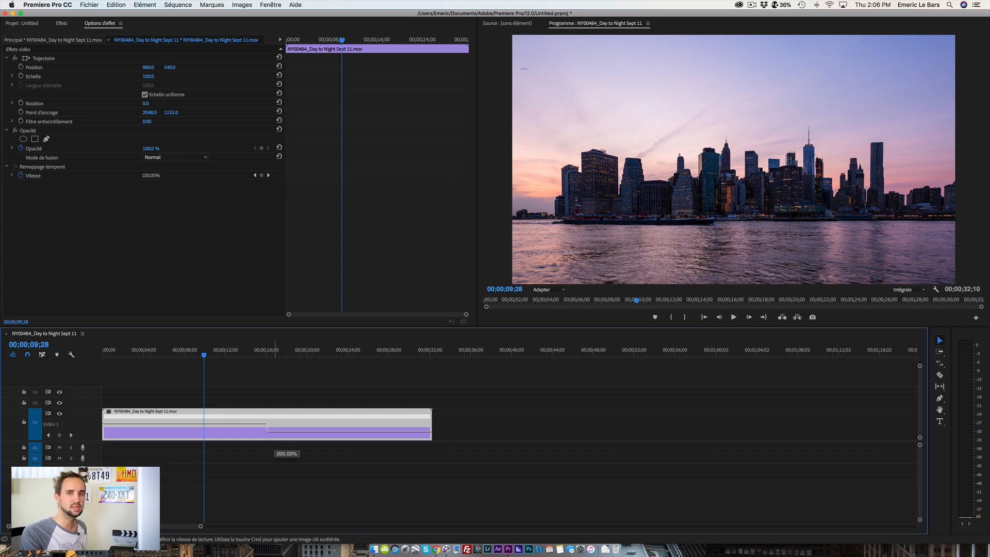
pyautogui.moveTo(277, 423); pyautogui.dragTo(277, 422)
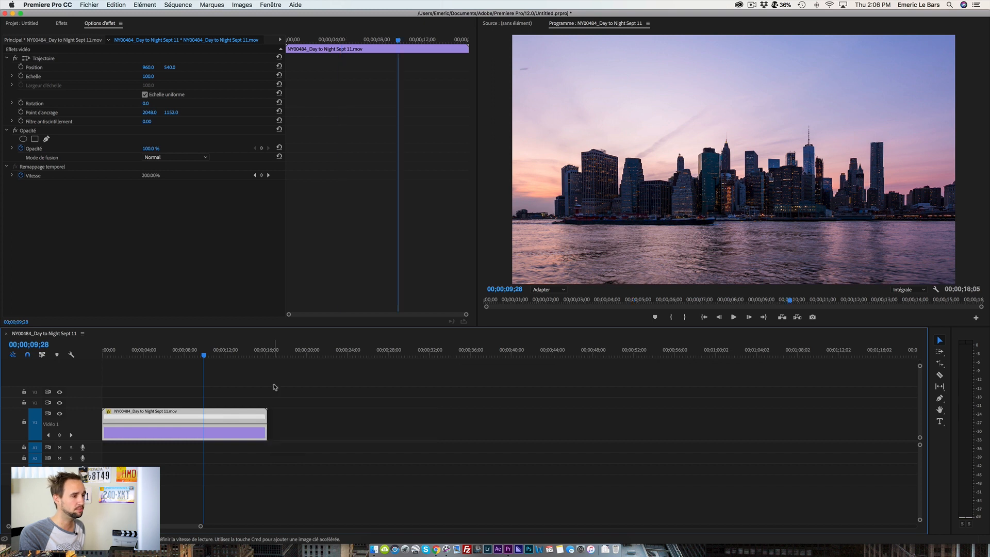
pyautogui.press('space')
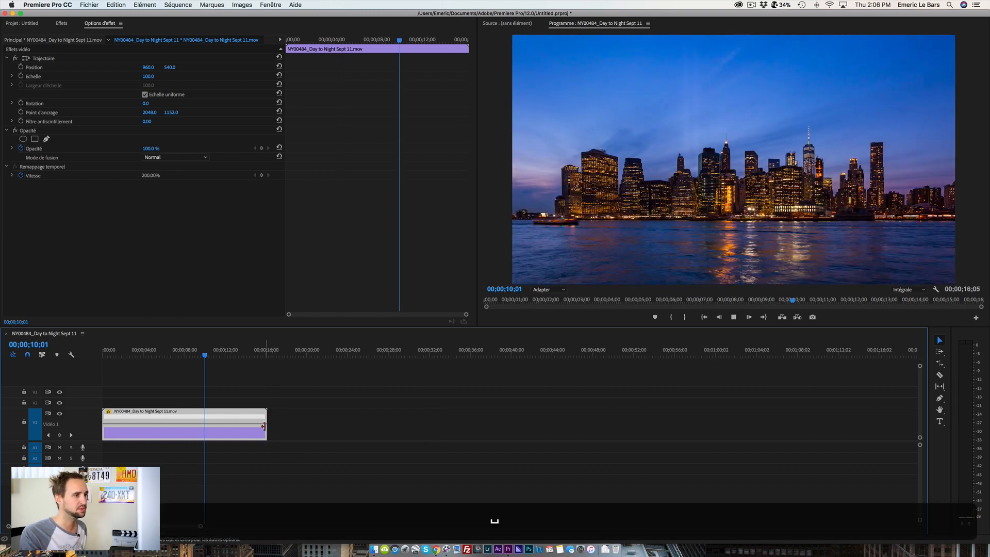
pyautogui.press('space')
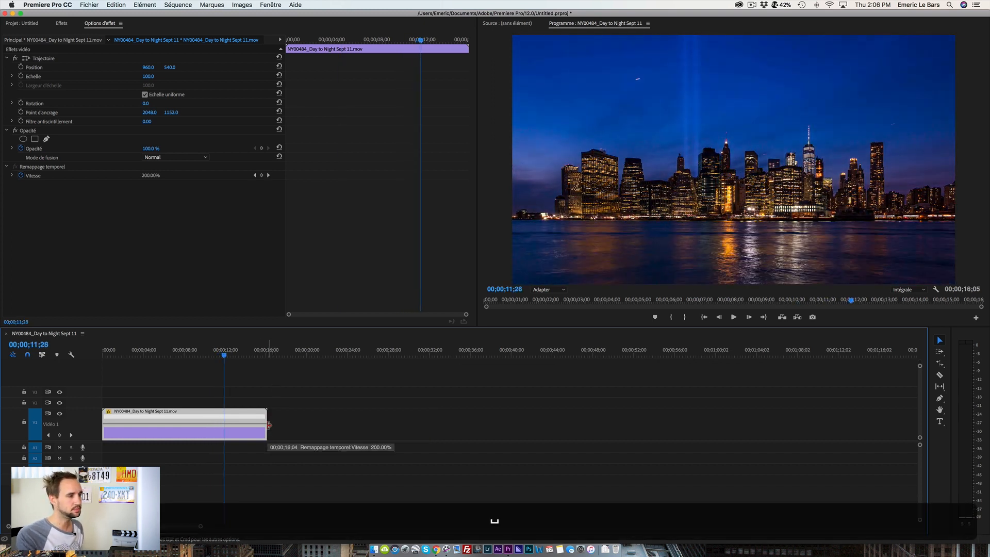
pyautogui.press('super+z')
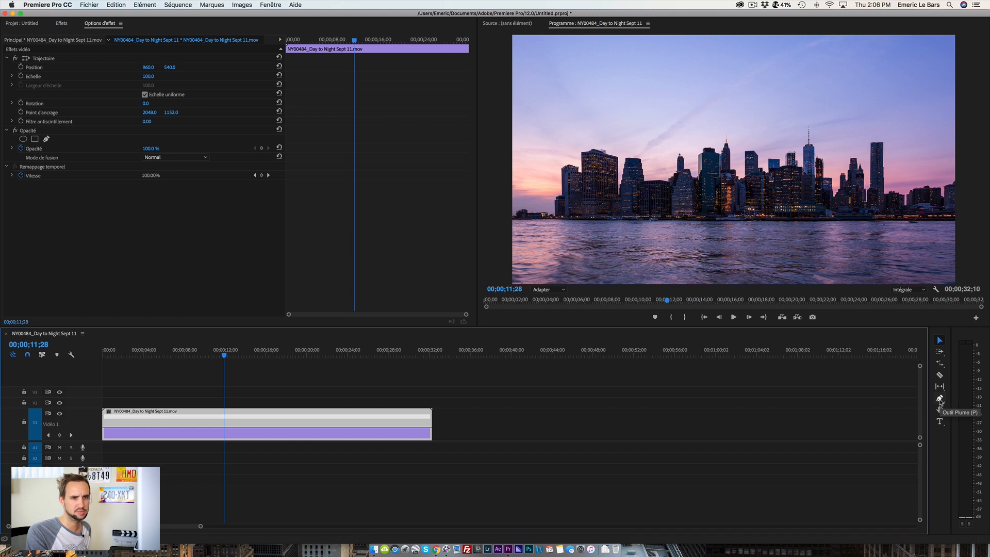
# Add two speed keyframes to the clip with the Pen tool, at 00;00;09;15 and about 22 seconds
pyautogui.click(940, 399)
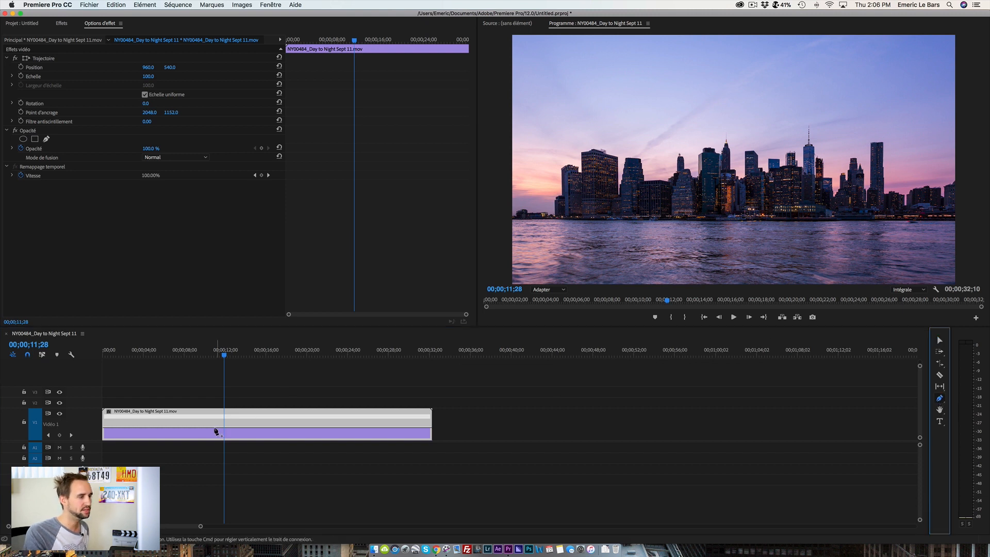
pyautogui.click(200, 430)
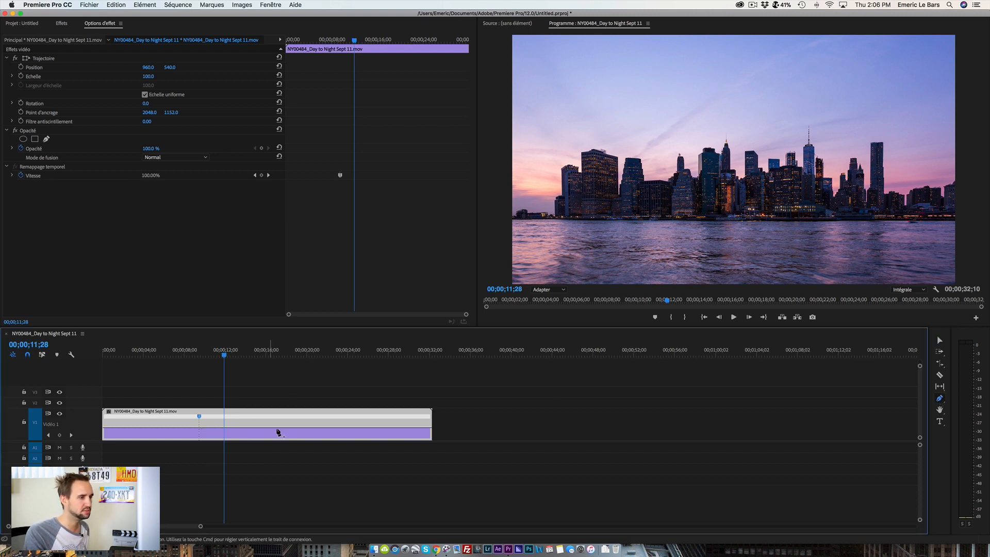
pyautogui.click(326, 430)
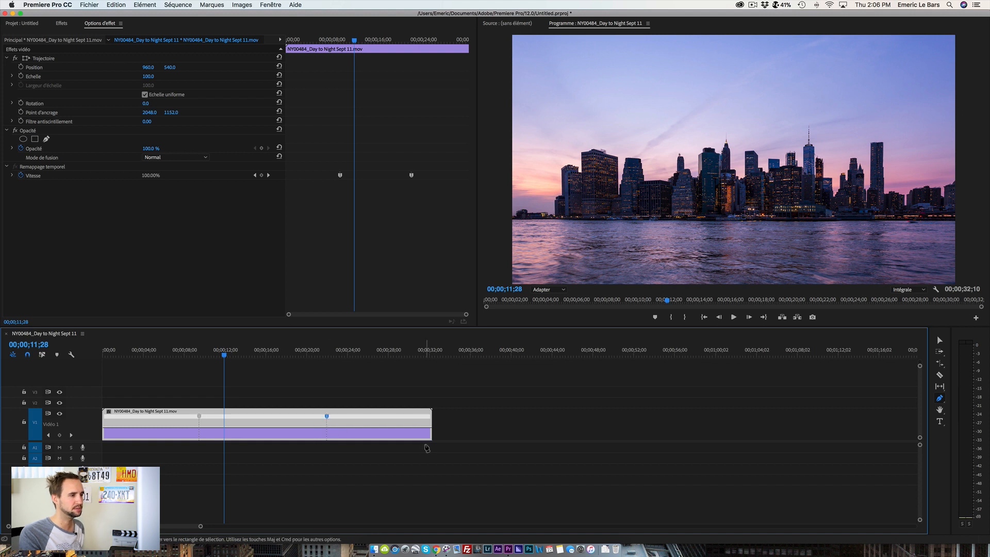
# Raise the speed of the section between the two keyframes to 400% with the Selection tool
pyautogui.click(940, 342)
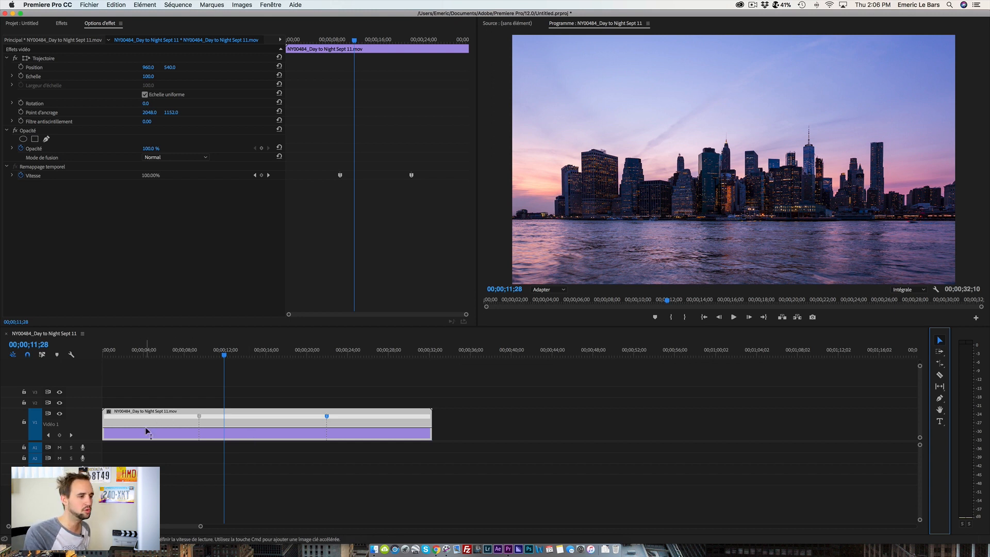
pyautogui.click(261, 429)
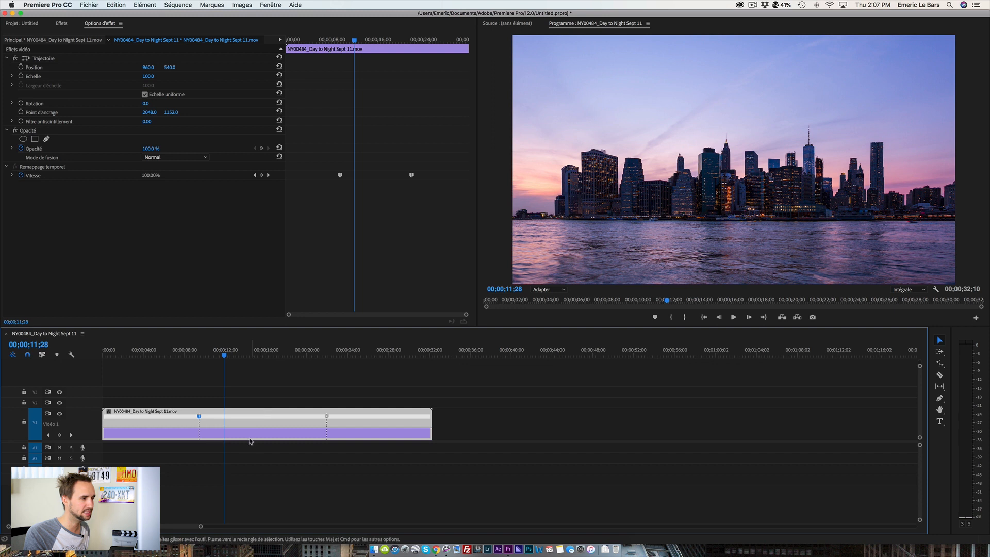
pyautogui.moveTo(243, 427); pyautogui.dragTo(243, 422)
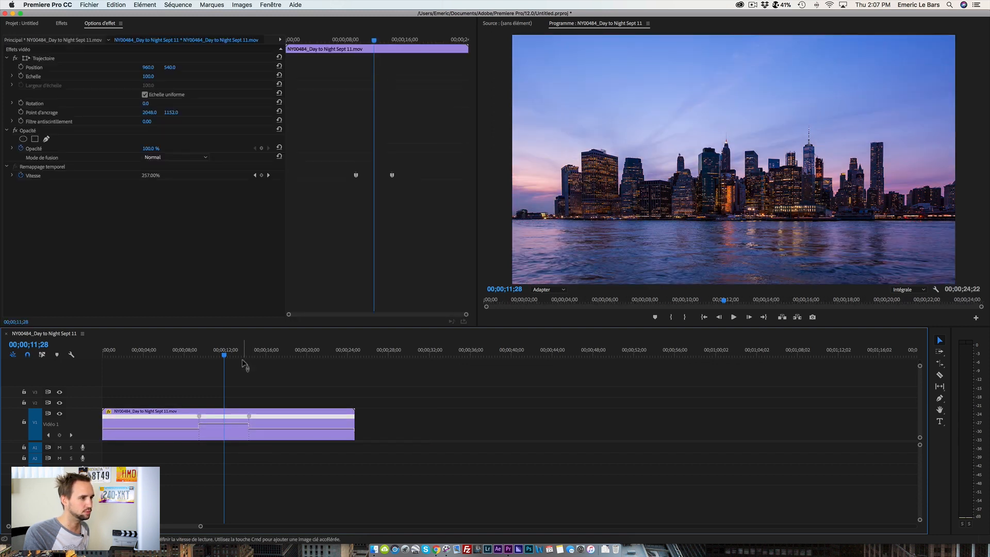
pyautogui.moveTo(247, 416); pyautogui.dragTo(234, 416)
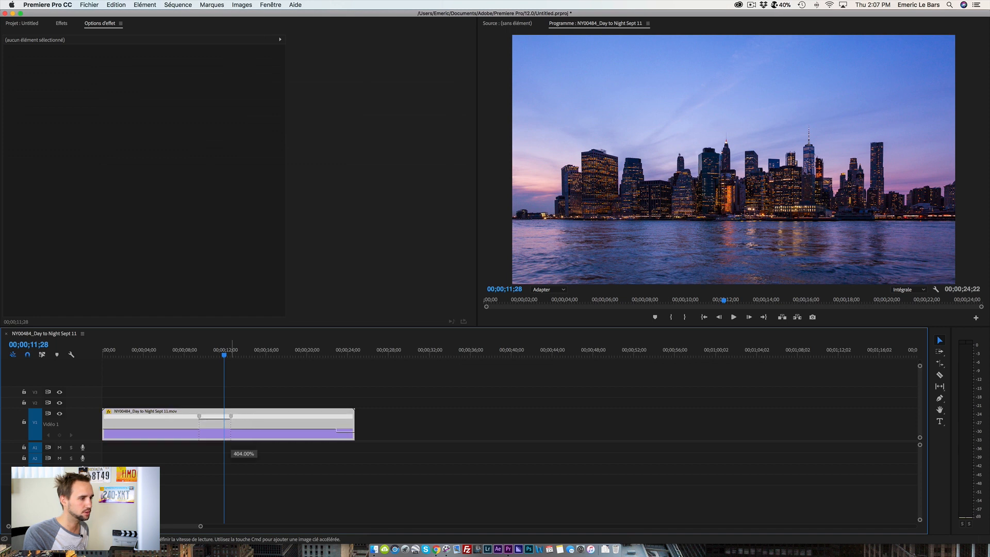
pyautogui.moveTo(231, 416); pyautogui.dragTo(231, 416)
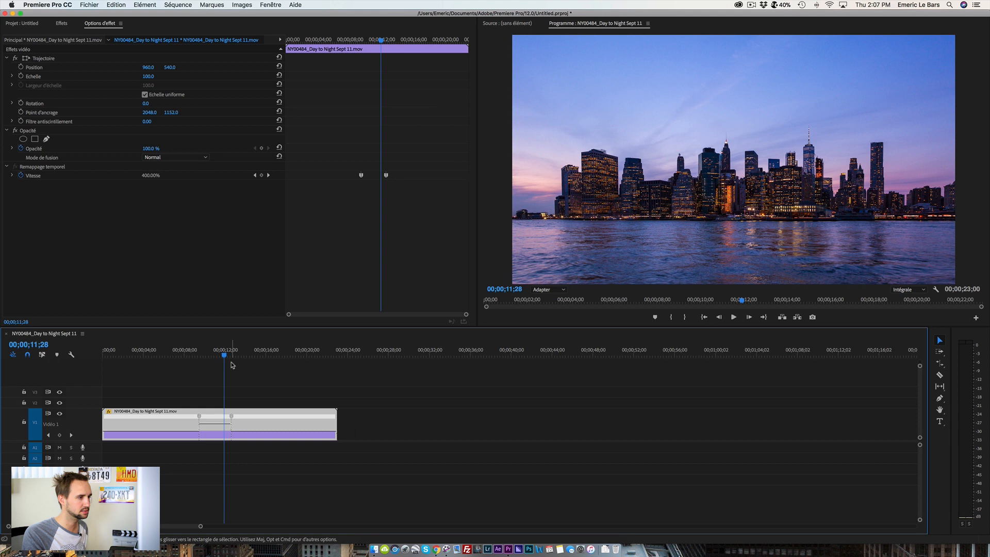
# Split the first speed keyframe into a gradual ramp running from about 00;00;07;05 to 00;00;08;03
pyautogui.press('=')
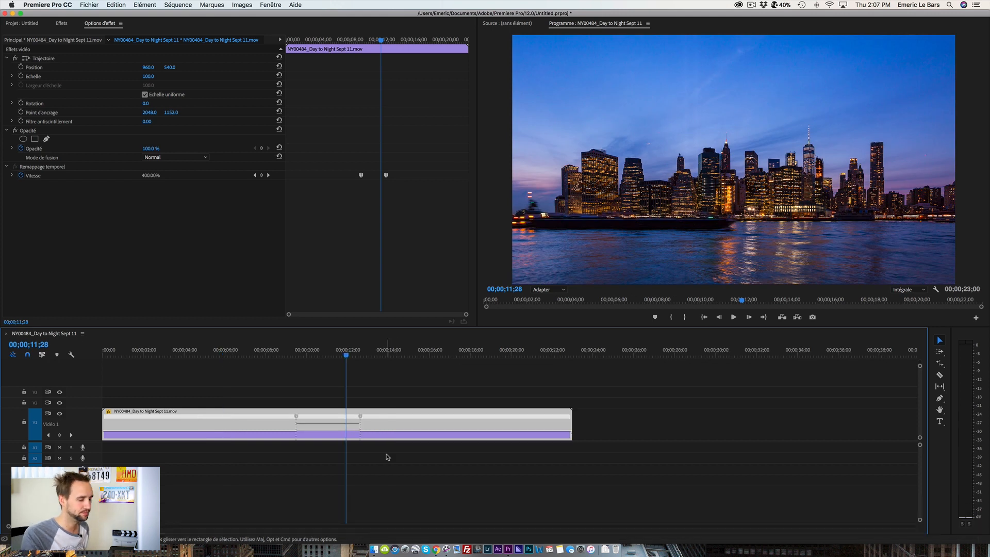
pyautogui.press('=')
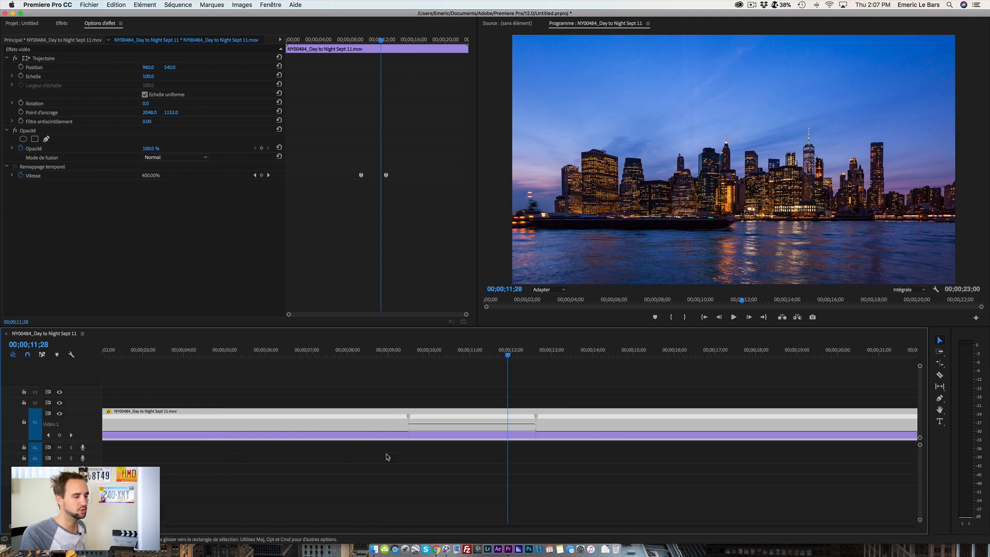
pyautogui.click(409, 421)
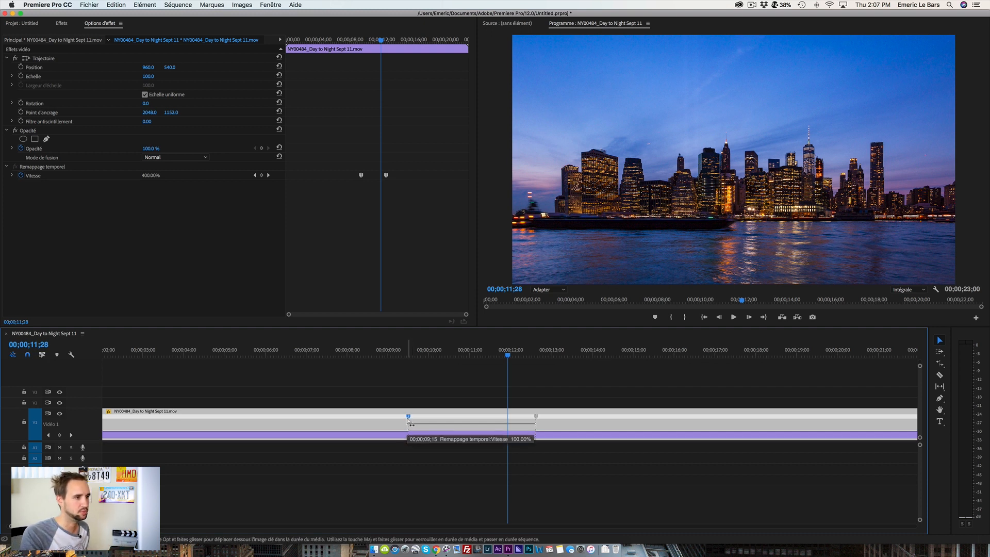
pyautogui.moveTo(408, 416); pyautogui.dragTo(316, 431)
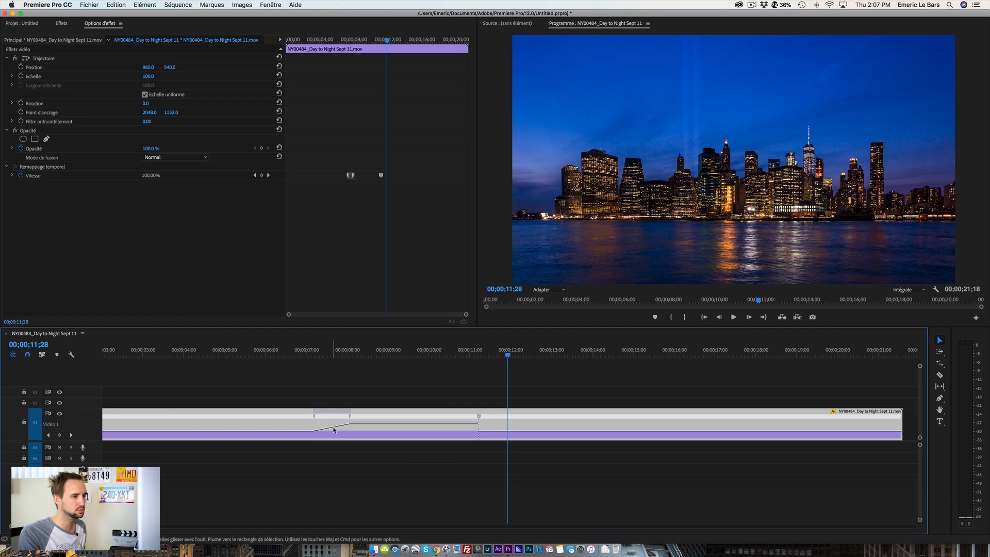
# Bend the speed ramp into a smooth curve using the Bezier handle at its middle
pyautogui.click(334, 428)
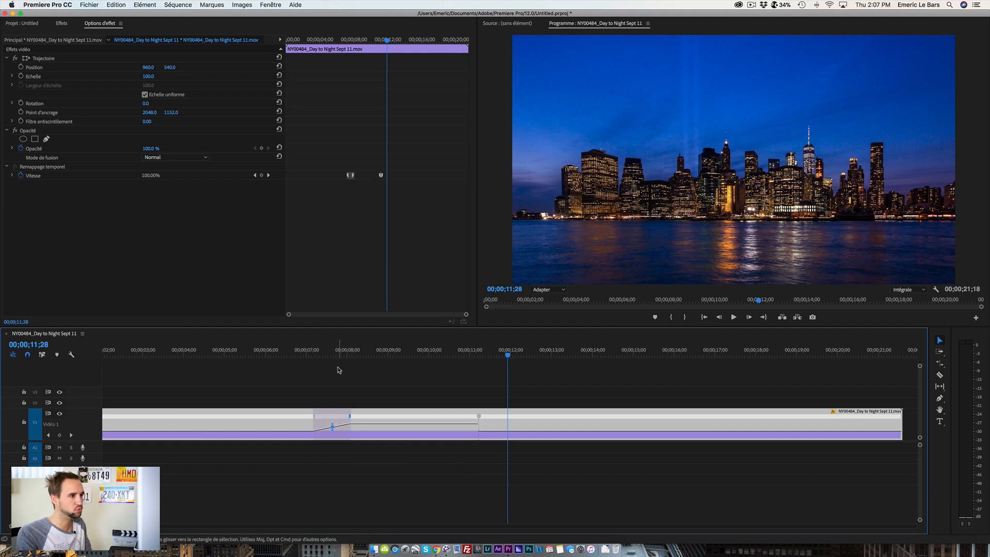
pyautogui.click(332, 350)
pyautogui.press('=')
pyautogui.press('=')
pyautogui.press('=')
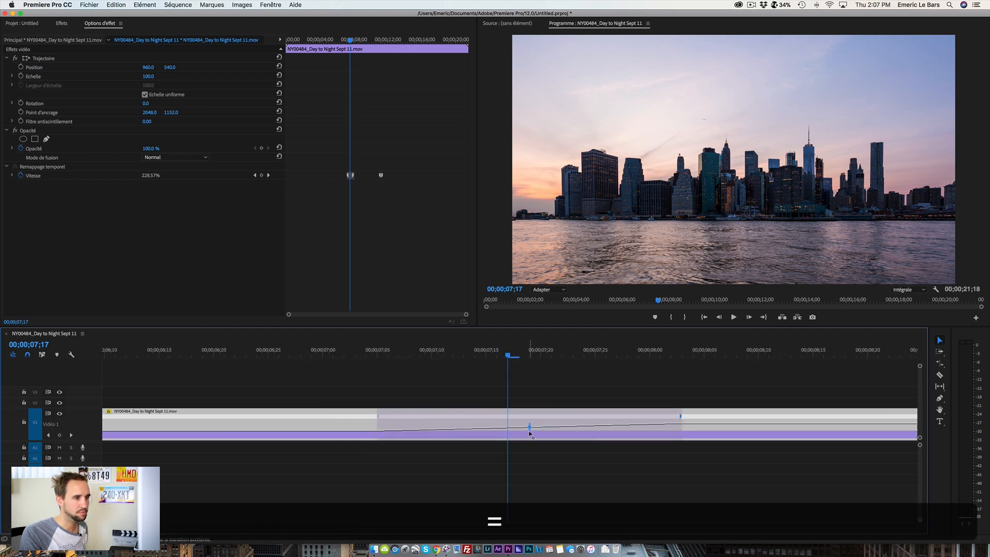
pyautogui.moveTo(529, 429)
pyautogui.mouseDown()
pyautogui.moveTo(548, 432)
pyautogui.moveTo(526, 429)
pyautogui.mouseUp()
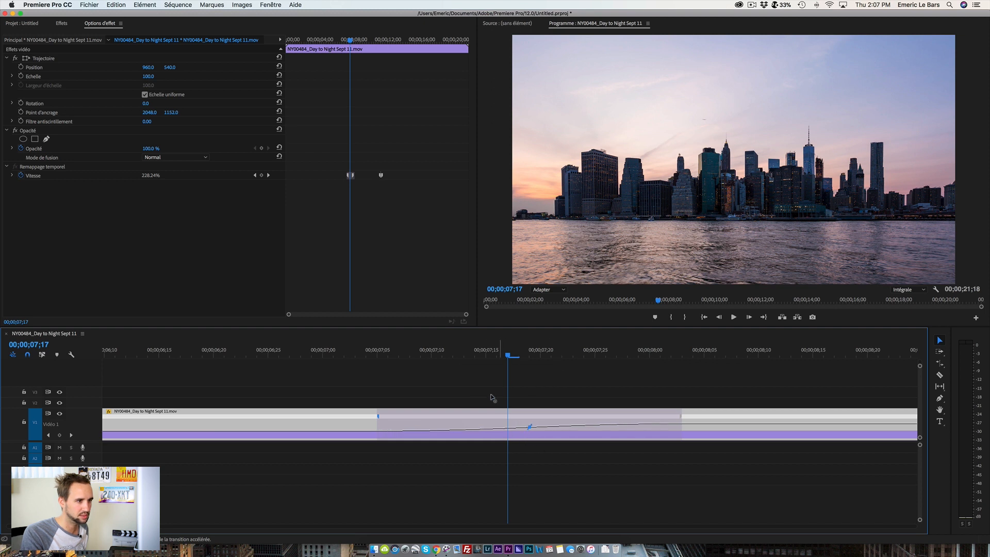
# Place the playhead at 00;00;07;19 and rotate the ramp's Bezier handle back to a straight, linear acceleration
pyautogui.press('=')
pyautogui.click(650, 355)
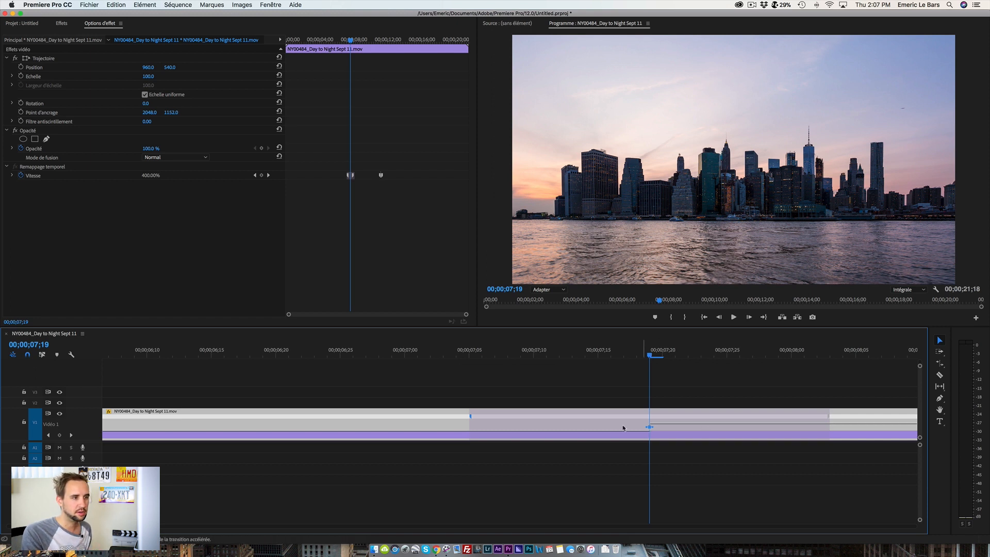
pyautogui.press('-')
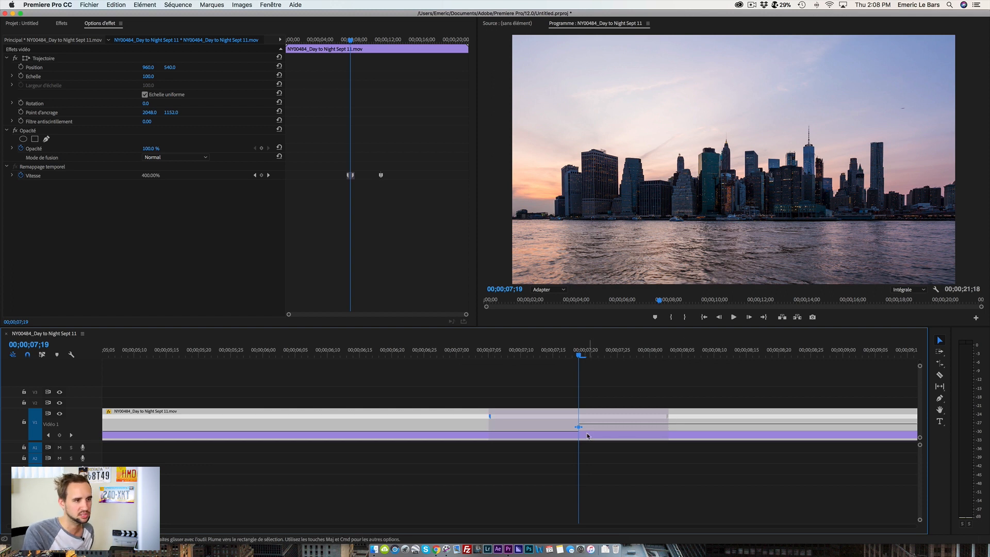
pyautogui.moveTo(581, 428); pyautogui.dragTo(527, 461)
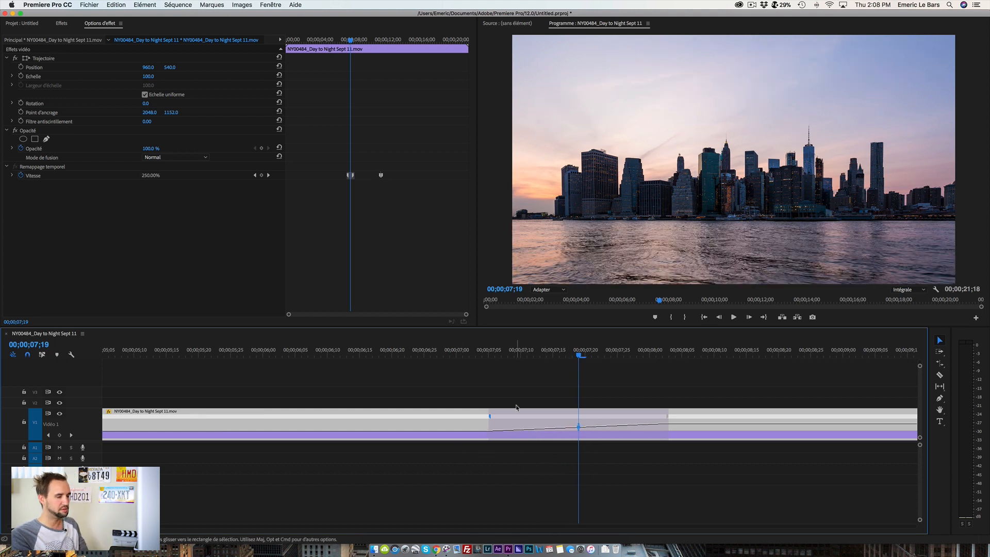
# Move the playhead across the speed ramp, from about 00;00;07;02 to 00;00;08;03, to examine where it starts and ends
pyautogui.press('-')
pyautogui.press('-')
pyautogui.click(449, 355)
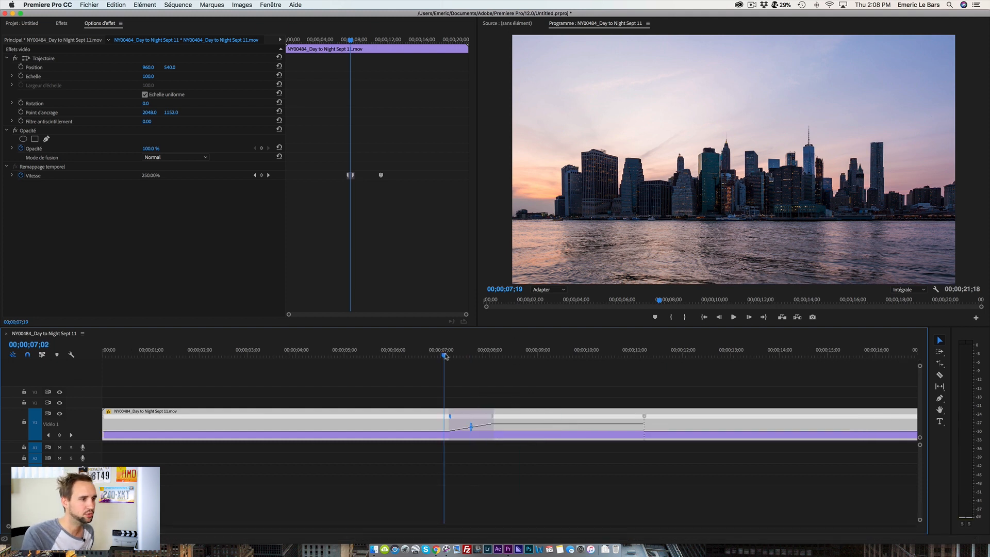
pyautogui.click(495, 354)
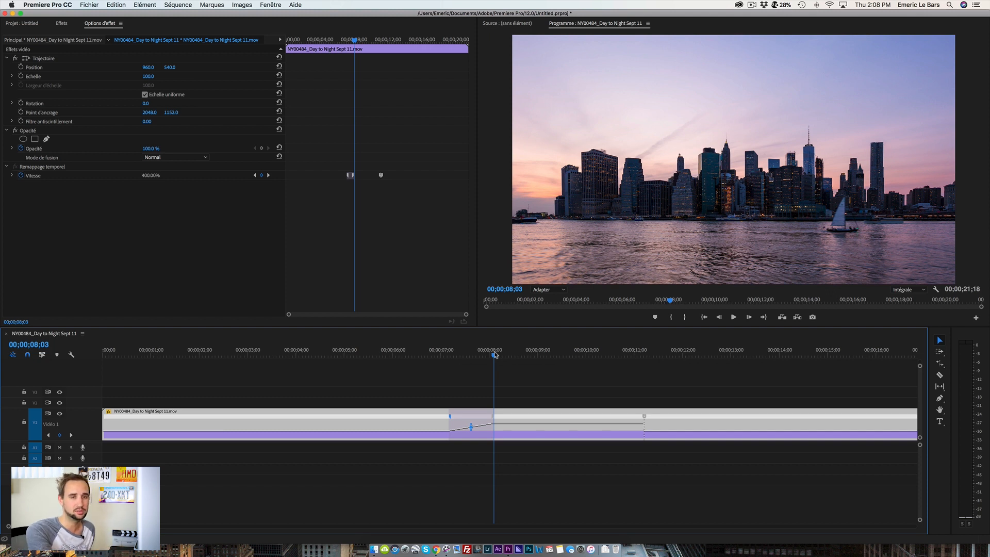
# Play the clip from 00;00;07;00 through the first speed ramp to preview the acceleration
pyautogui.click(443, 354)
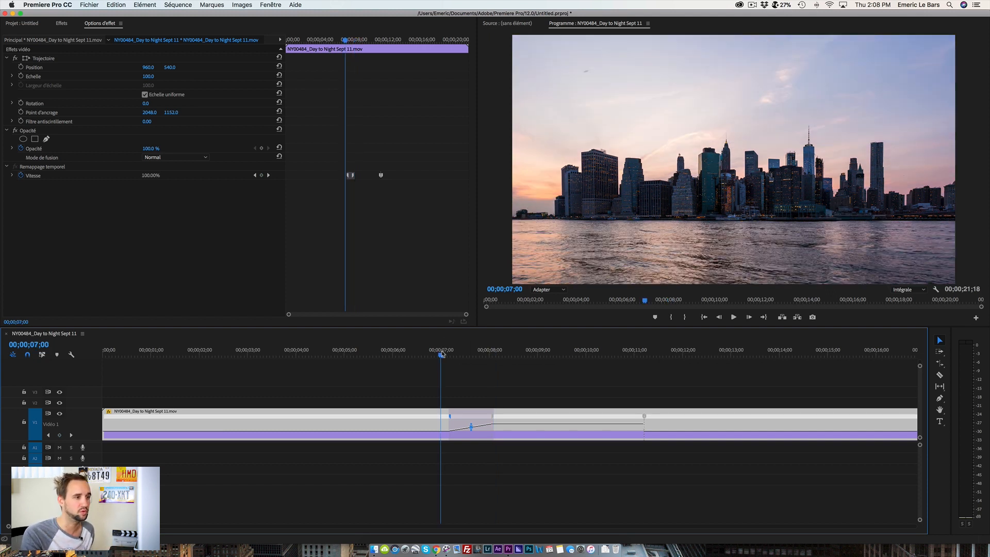
pyautogui.press('space')
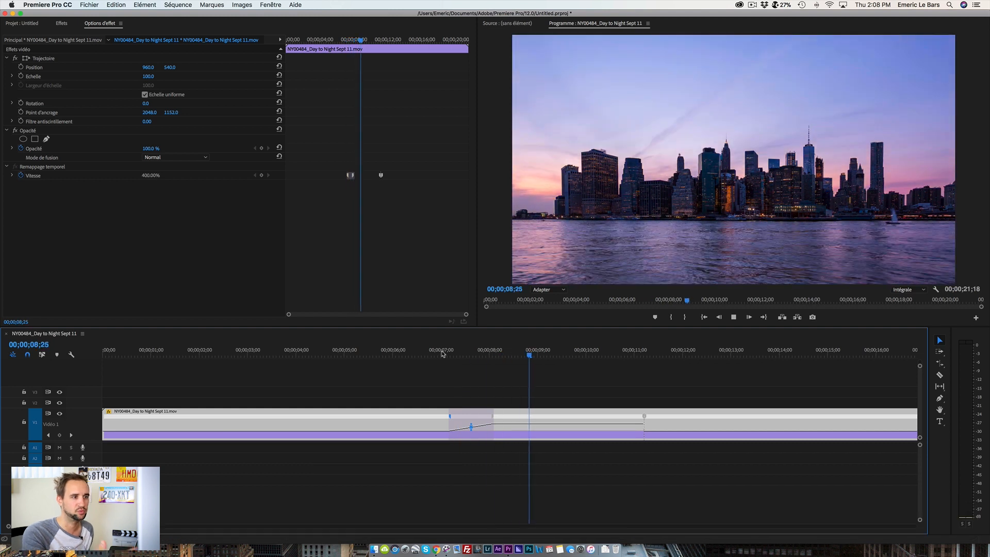
pyautogui.press('space')
# Shorten the first speed ramp to run from about 00;00;07;29 to 00;00;08;08 and play the abrupt acceleration
pyautogui.click(475, 355)
pyautogui.press('=')
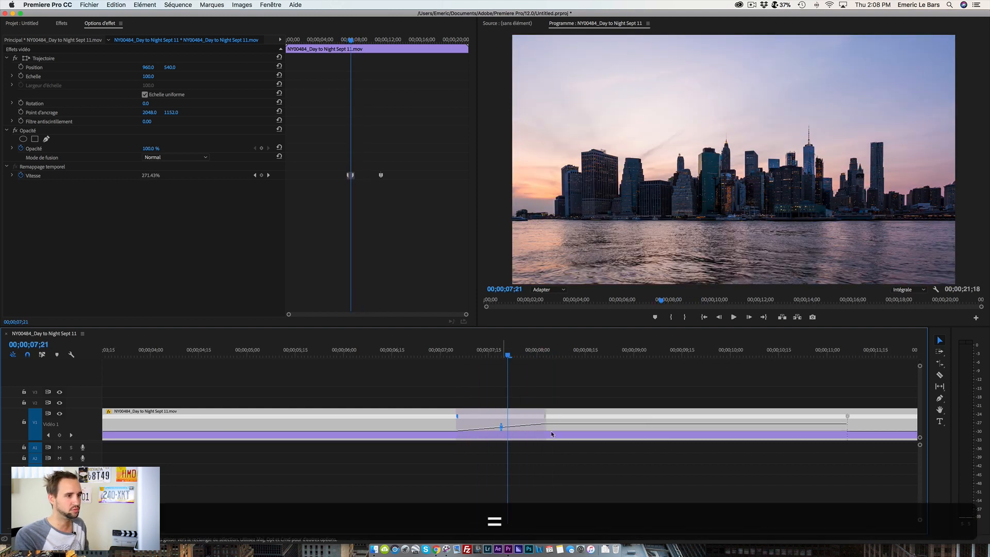
pyautogui.moveTo(457, 419); pyautogui.dragTo(565, 422)
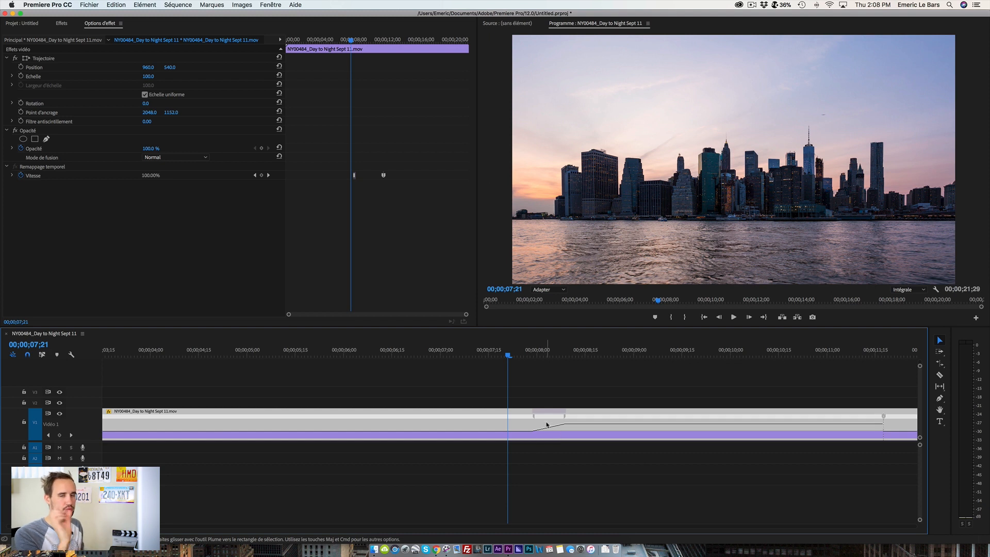
pyautogui.press('space')
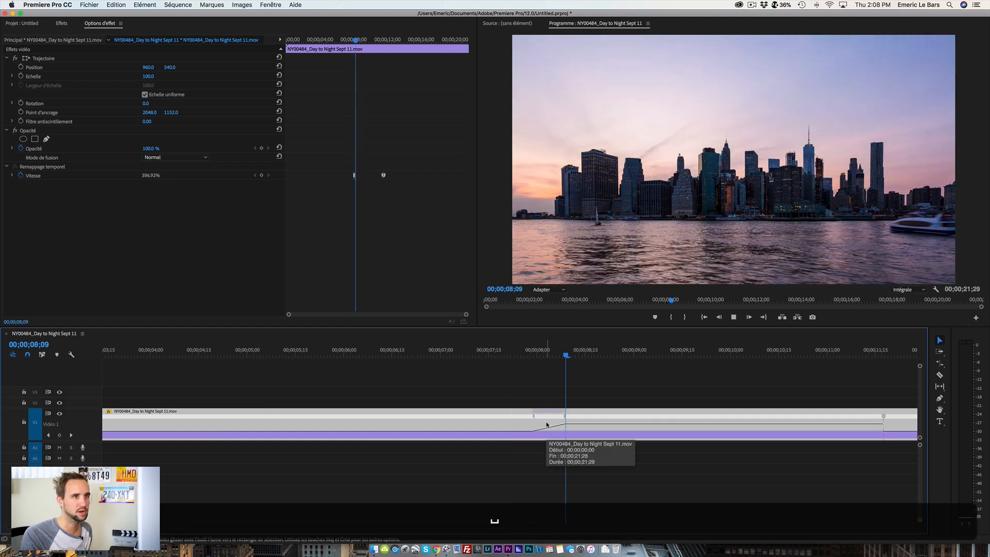
pyautogui.press('space')
# Lengthen the first speed ramp to run from about 00;00;07;14 to 00;00;08;16 and play the clip across it
pyautogui.moveTo(534, 421); pyautogui.dragTo(589, 423)
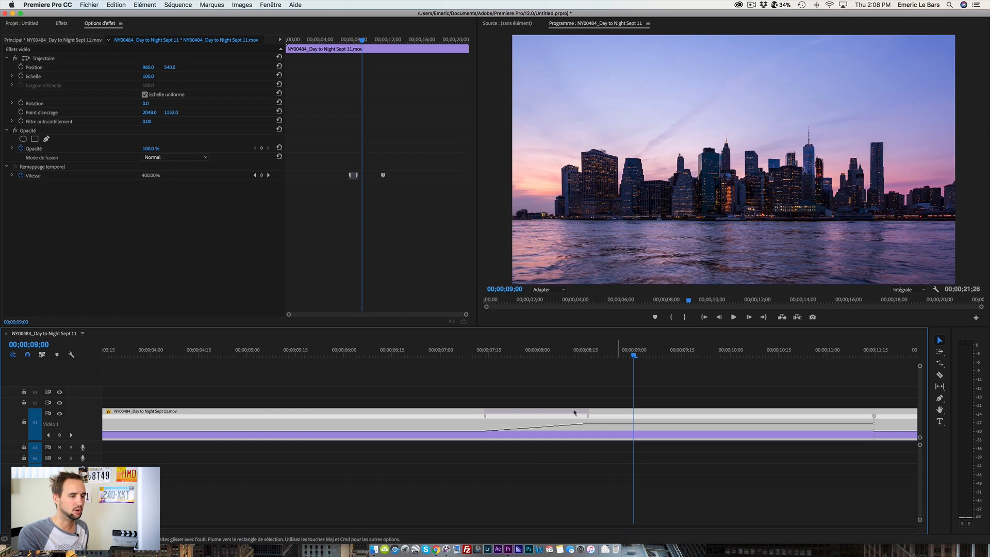
pyautogui.click(460, 355)
pyautogui.press('space')
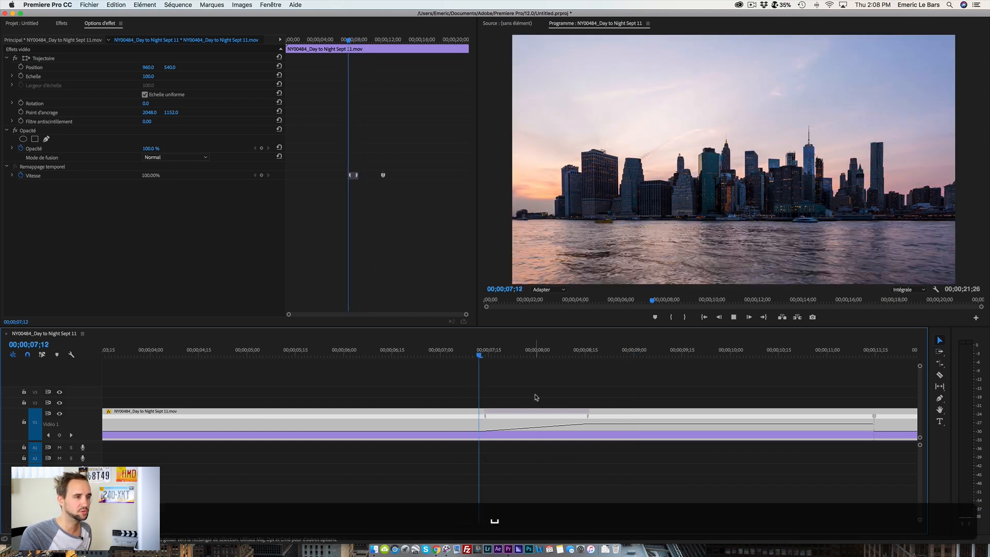
pyautogui.press('space')
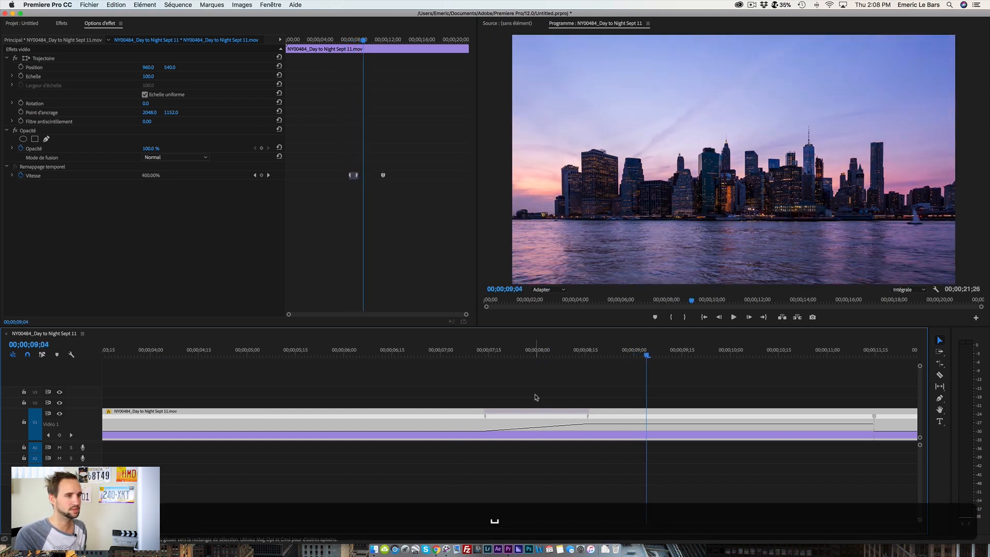
# Split the second speed keyframe into a gradual slowdown from about 00;00;11;07 to 00;00;12;09, with the speed between the two ramps at 360%
pyautogui.press('-')
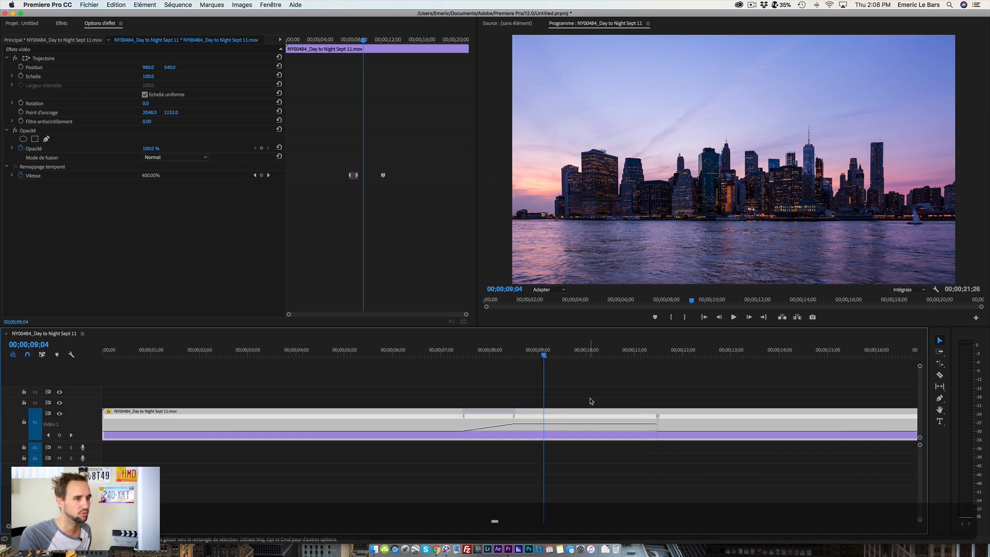
pyautogui.hscroll(6, 588, 401)
pyautogui.click(194, 355)
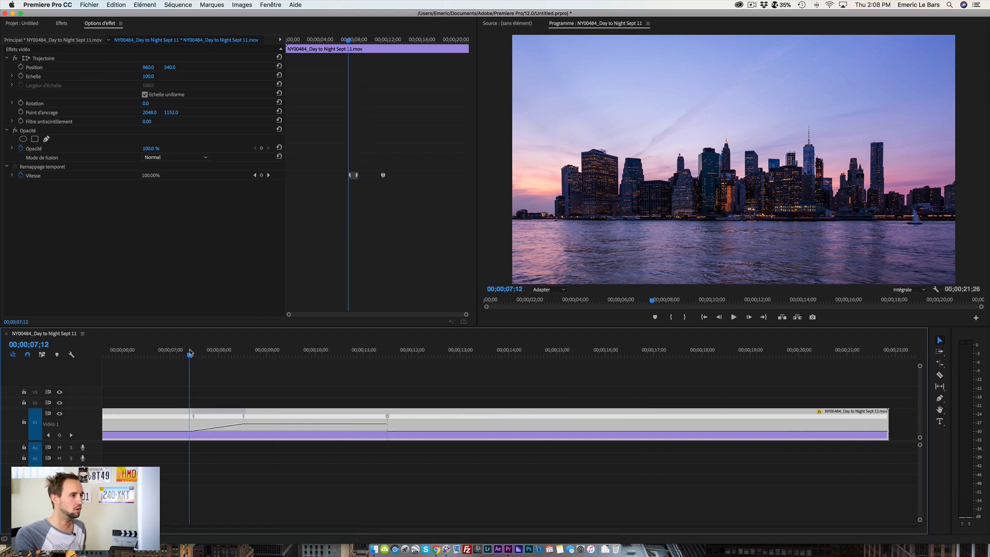
pyautogui.click(247, 355)
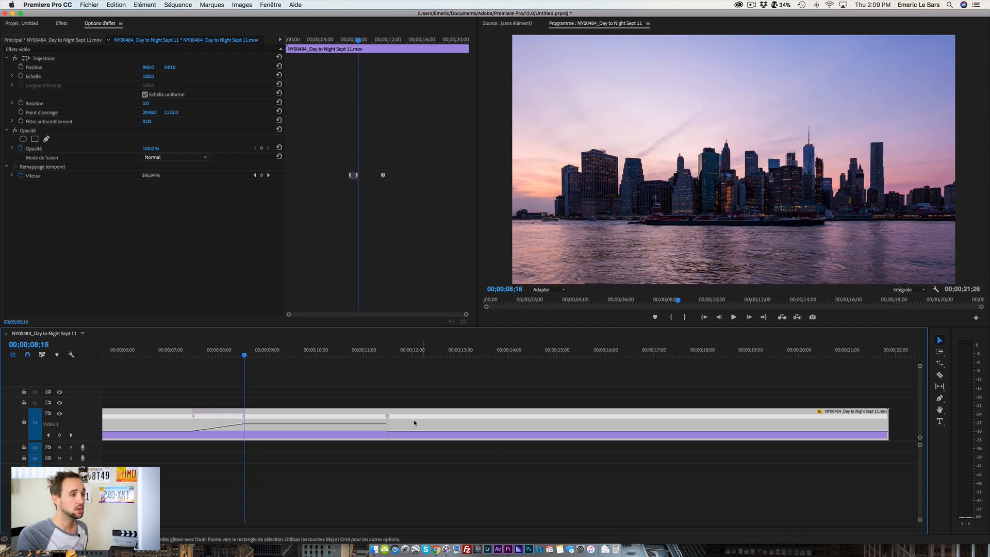
pyautogui.moveTo(387, 417)
pyautogui.mouseDown()
pyautogui.moveTo(454, 419)
pyautogui.moveTo(388, 419)
pyautogui.moveTo(388, 441)
pyautogui.moveTo(407, 417)
pyautogui.moveTo(373, 424)
pyautogui.mouseUp()
pyautogui.click(387, 423)
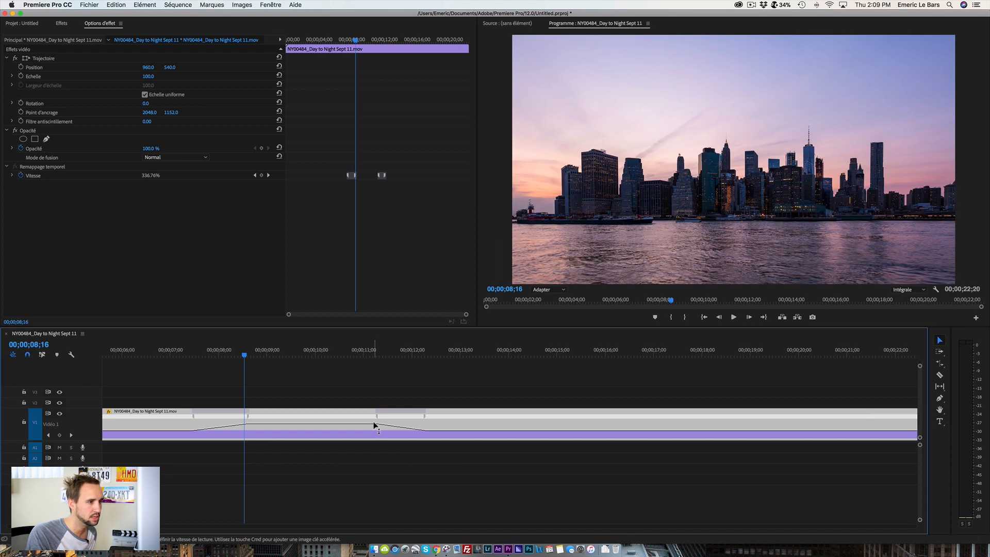
# Try bending the slowdown ramp into a smooth curve with its Bezier handle, and undo the bend
pyautogui.click(409, 355)
pyautogui.press('=')
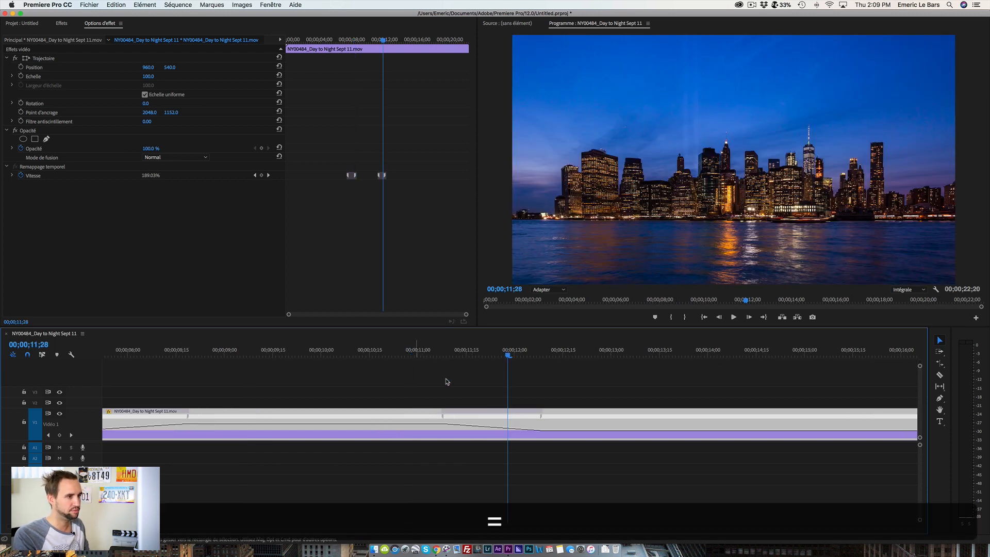
pyautogui.click(497, 432)
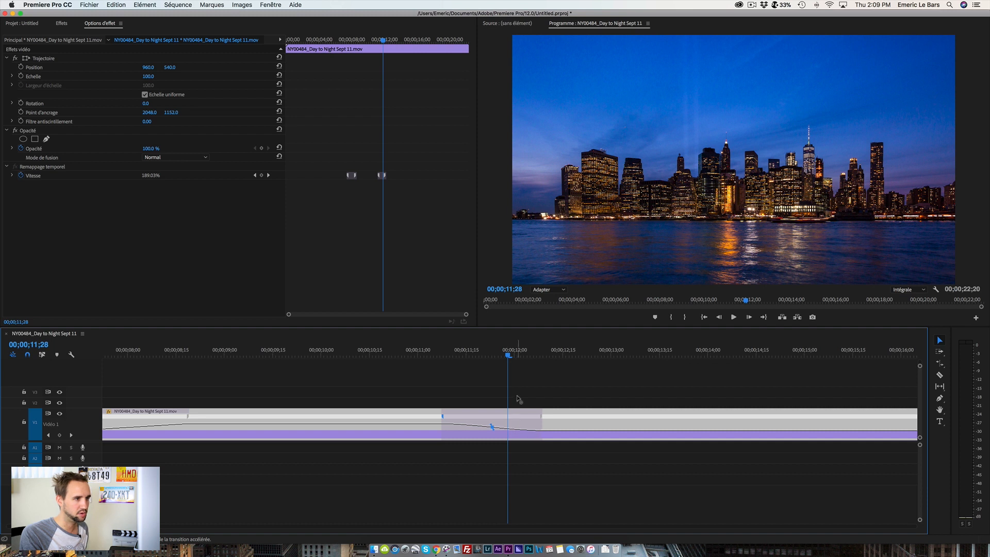
pyautogui.moveTo(478, 396); pyautogui.dragTo(542, 368)
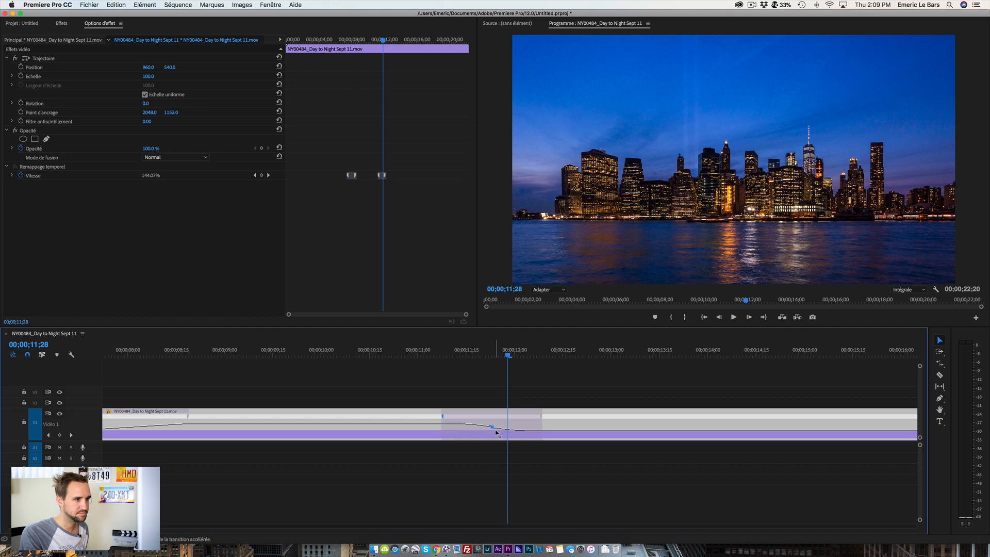
pyautogui.moveTo(495, 430); pyautogui.dragTo(507, 421)
pyautogui.click(474, 355)
pyautogui.moveTo(478, 355)
pyautogui.mouseDown()
pyautogui.moveTo(537, 355)
pyautogui.moveTo(466, 355)
pyautogui.mouseUp()
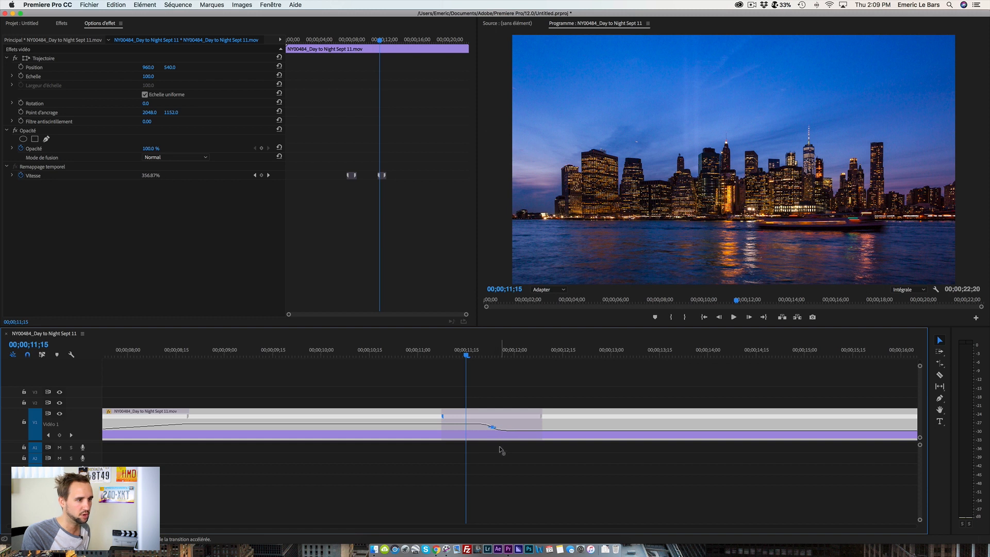
pyautogui.press('super+z')
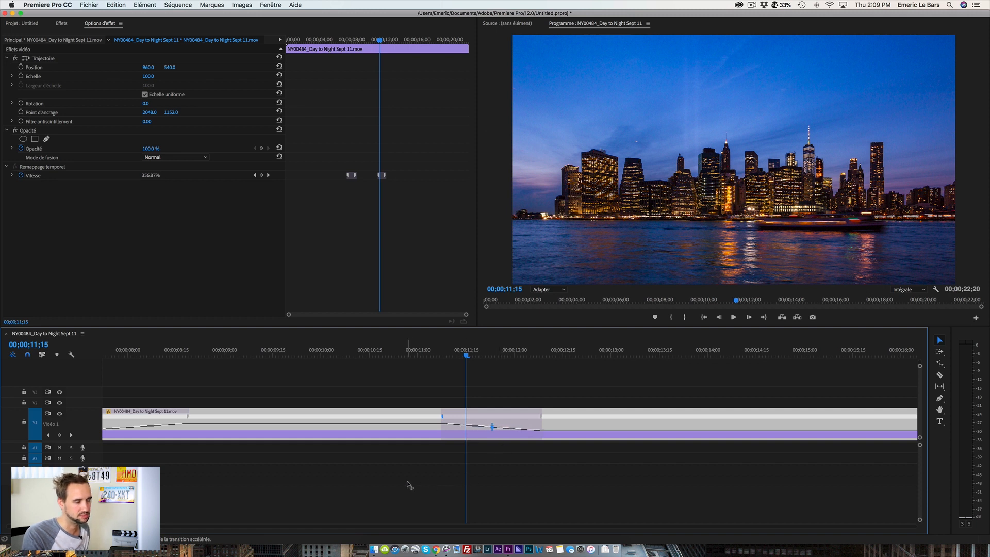
# Scrub the slowdown ramp from 00;00;11;07 to 00;00;12;09 and play the clip across it
pyautogui.click(440, 355)
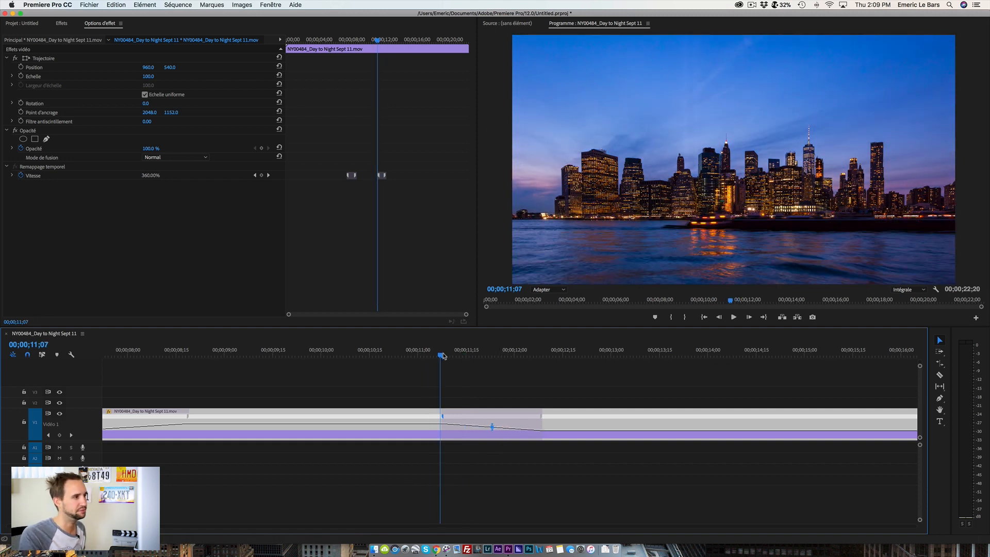
pyautogui.moveTo(443, 355); pyautogui.dragTo(546, 353)
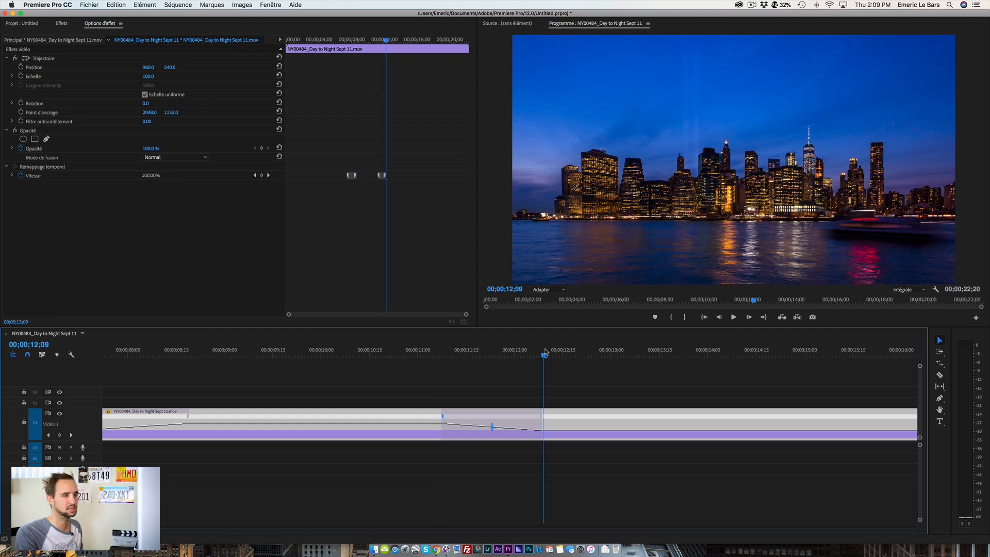
pyautogui.click(395, 356)
pyautogui.press('space')
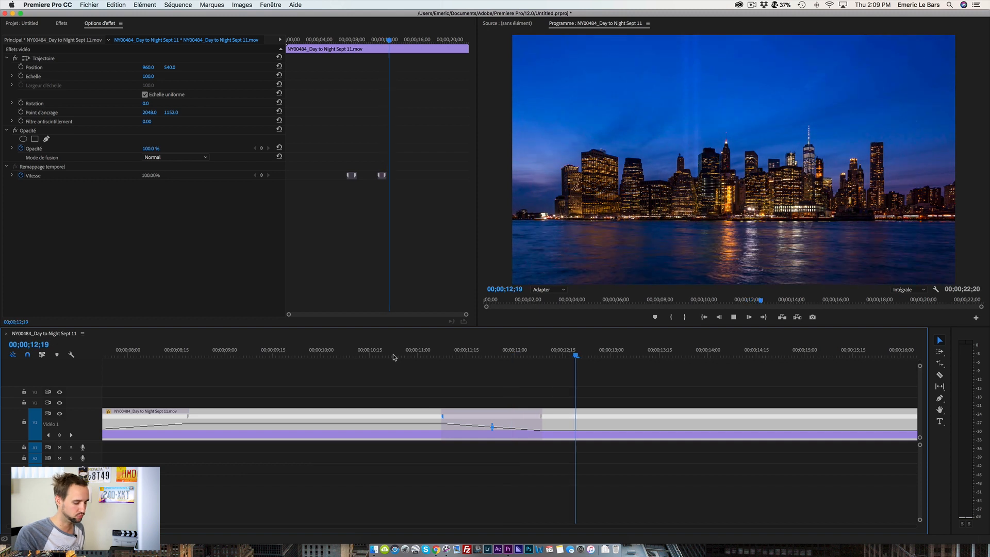
# Preview the slowdown again from 00;00;11;06, and play the acceleration from just before the first ramp to 00;00;09;18
pyautogui.press('-')
pyautogui.press('-')
pyautogui.click(374, 355)
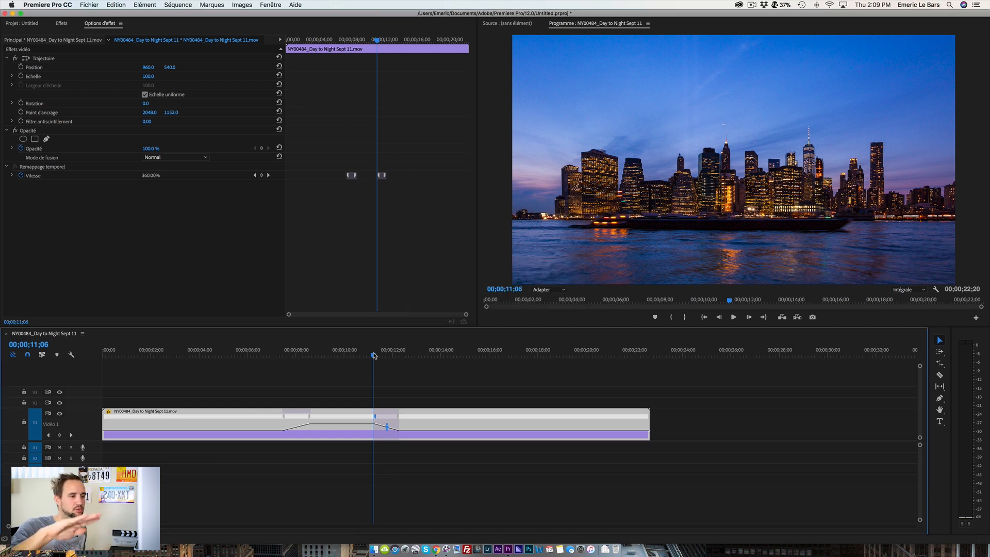
pyautogui.press('space')
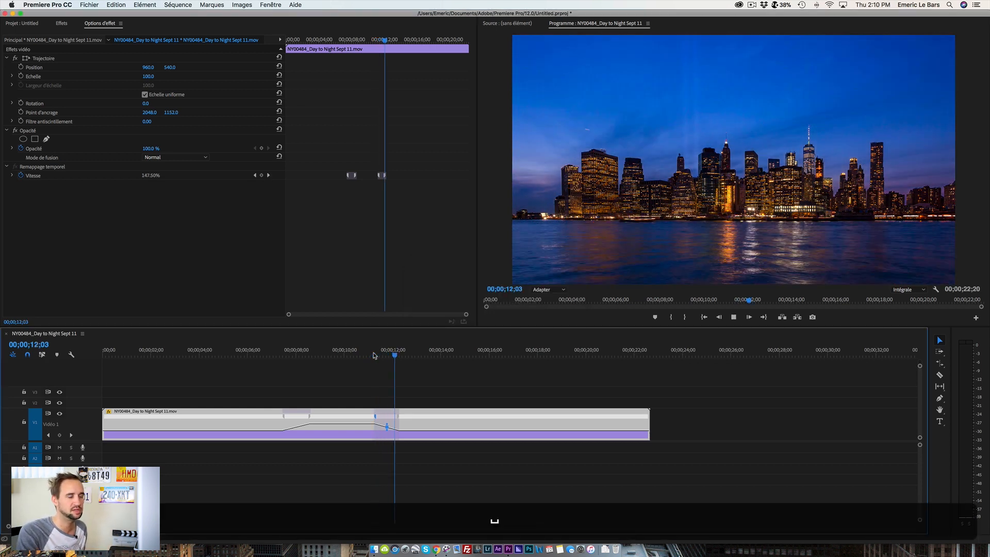
pyautogui.moveTo(374, 355); pyautogui.dragTo(269, 357)
pyautogui.press('space')
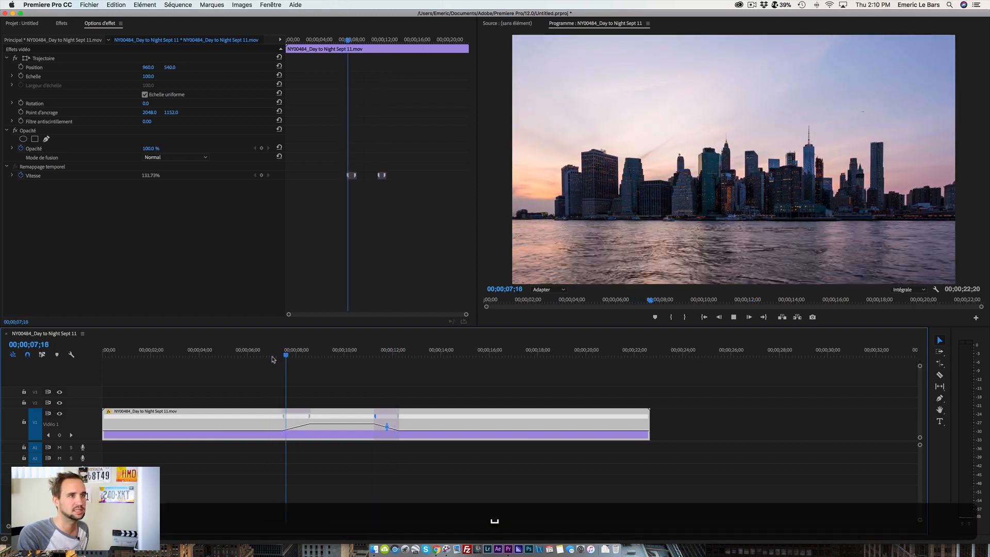
pyautogui.press('space')
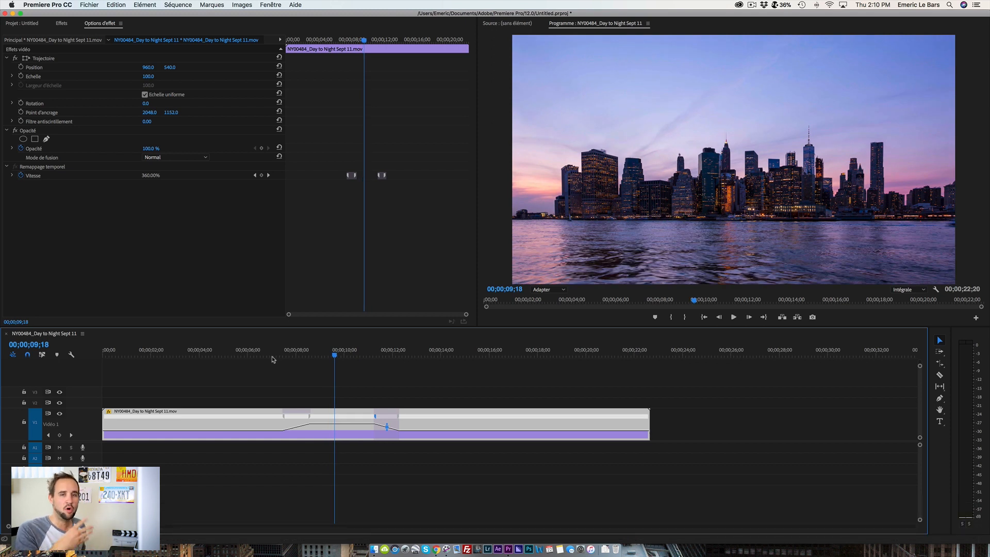